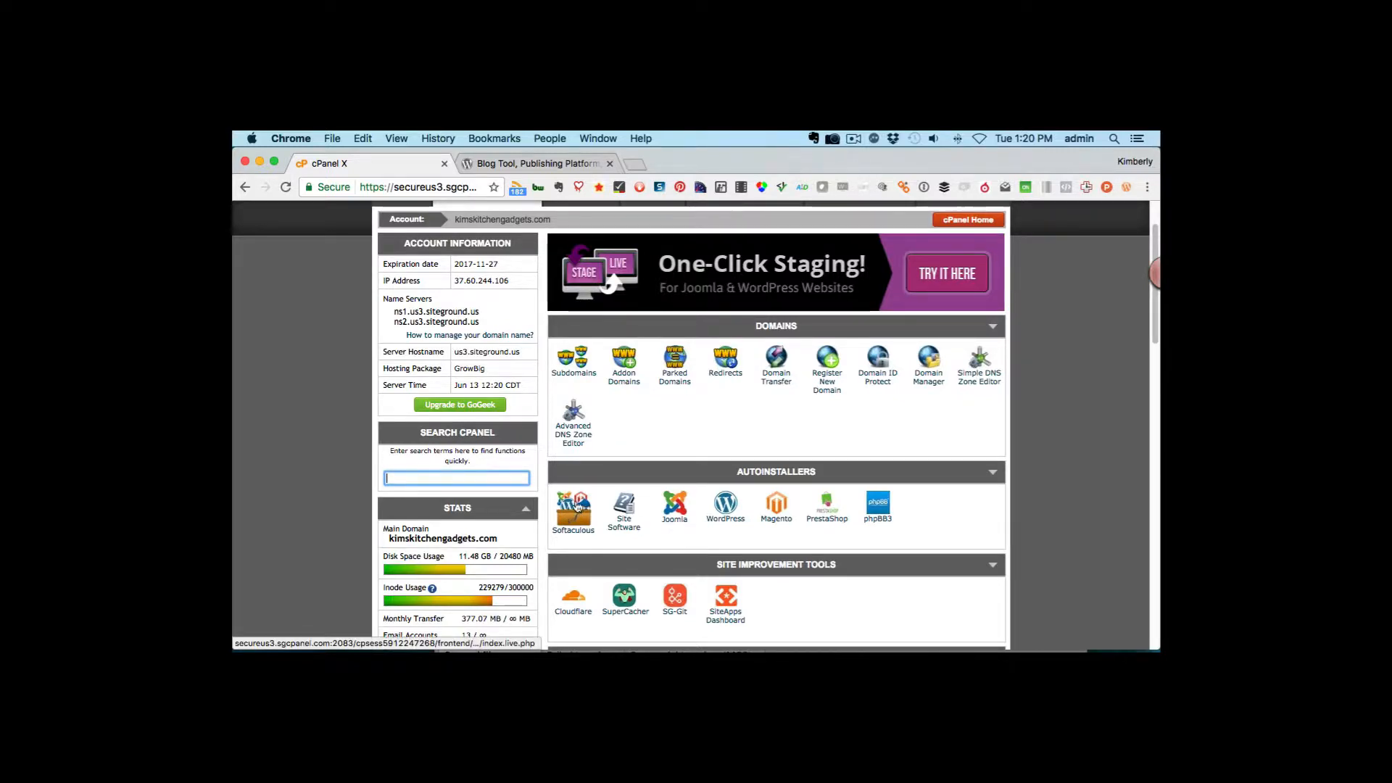
Open the MySQL Database Wizard from the Databases section of cPanel
scroll(789, 524, "down", 3)
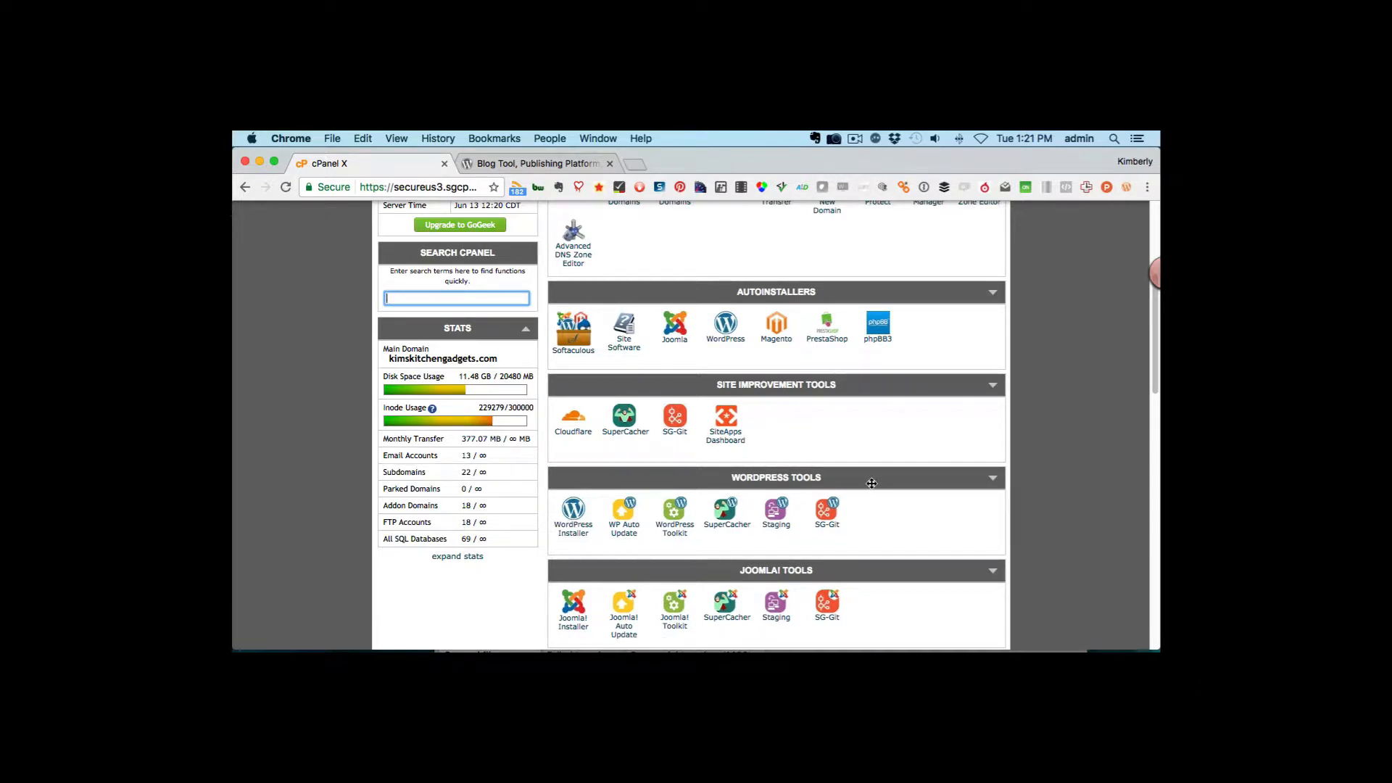
scroll(872, 483, "down", 5)
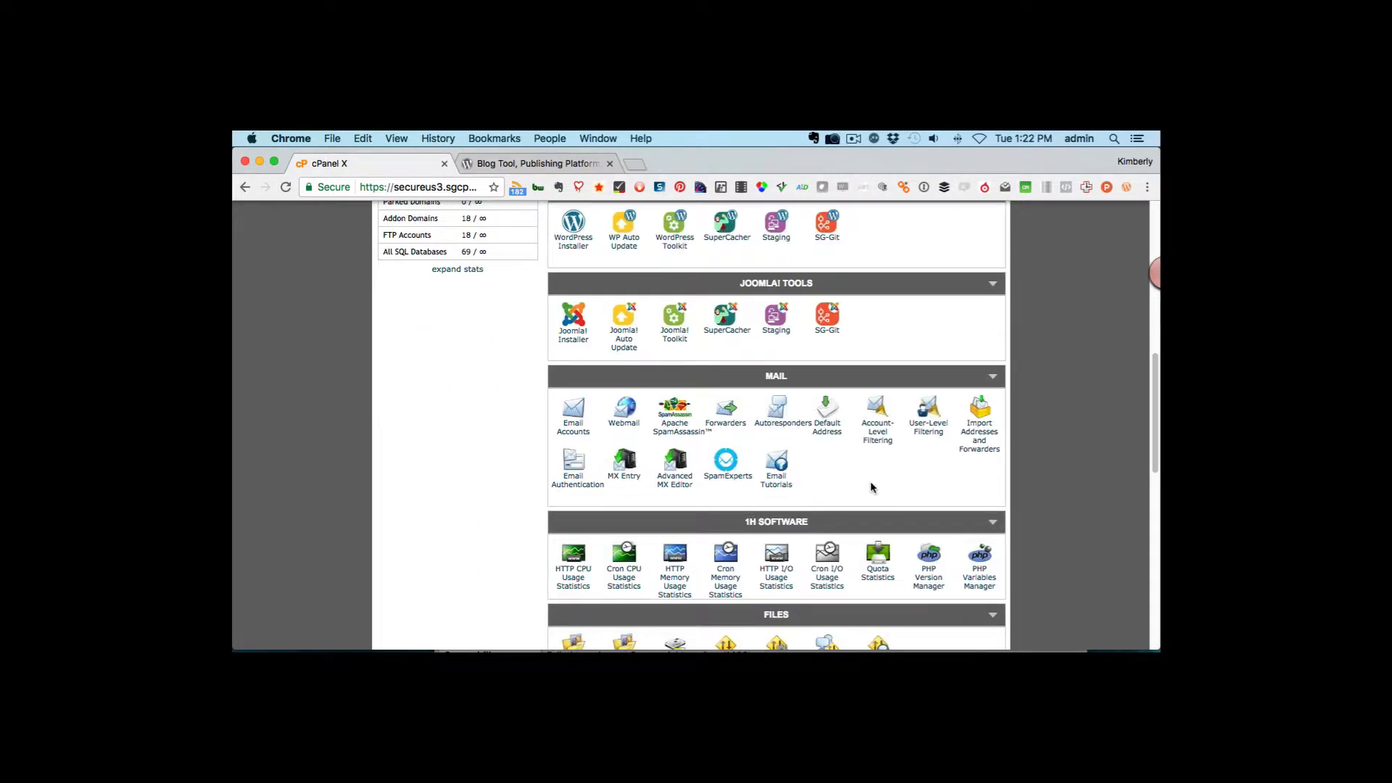
scroll(871, 486, "down", 2)
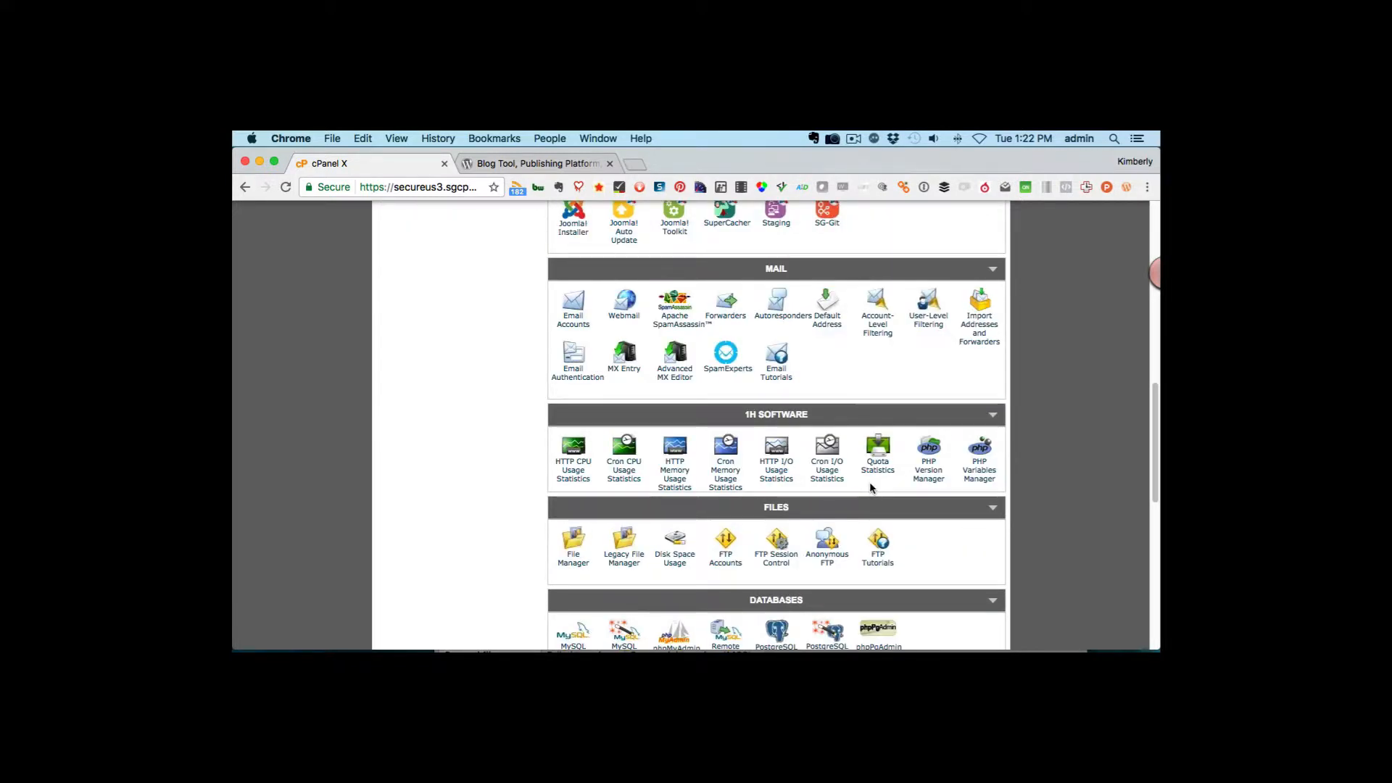
scroll(869, 481, "down", 3)
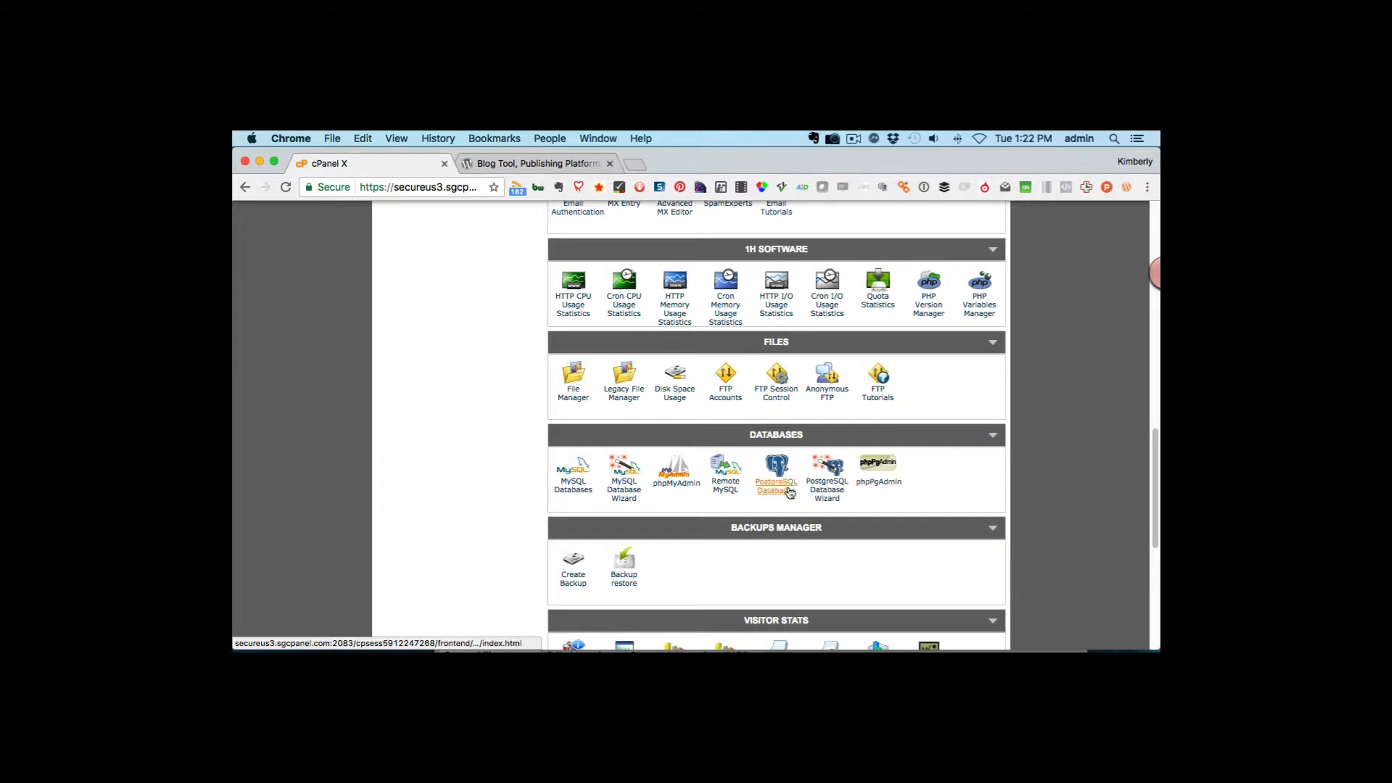
left_click(622, 494)
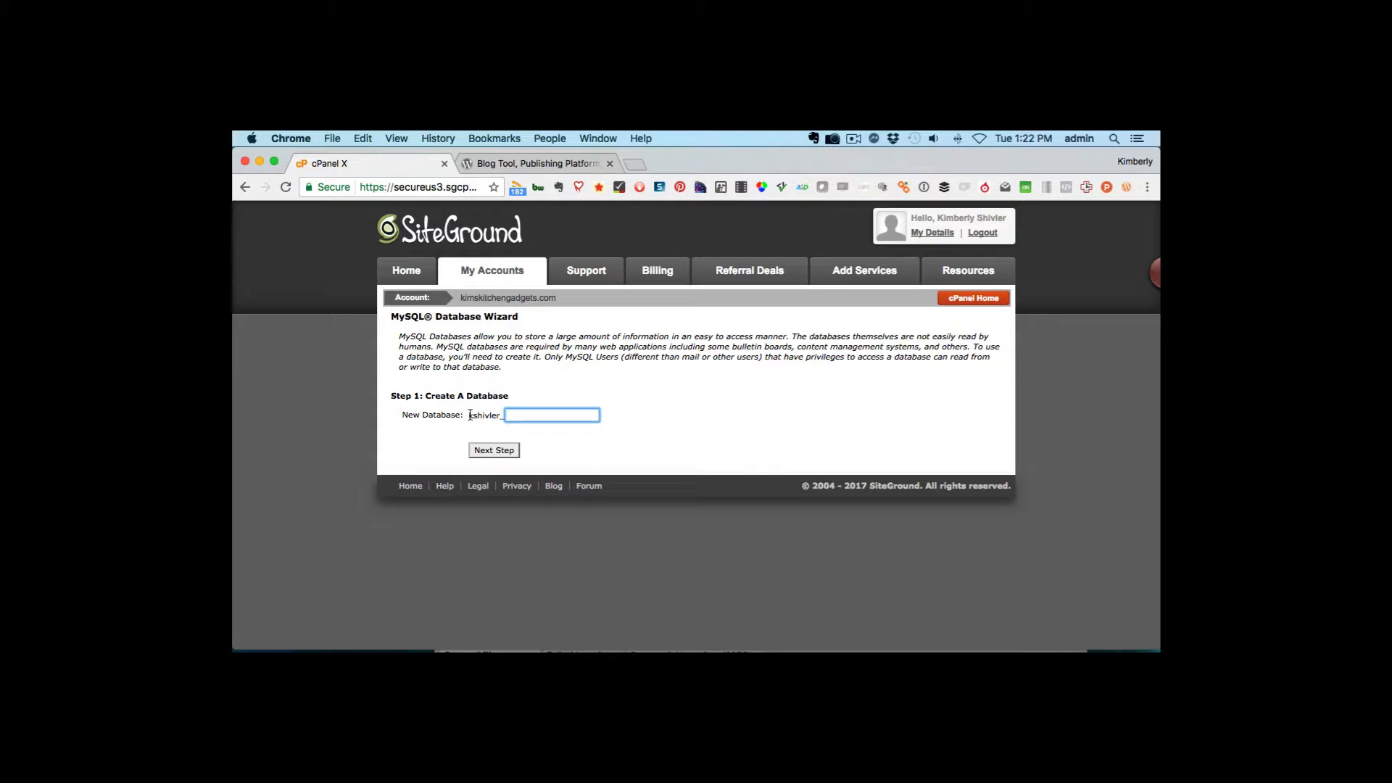
Create a new database named solo124 and continue to the next wizard step
left_click_drag(469, 415, 500, 412)
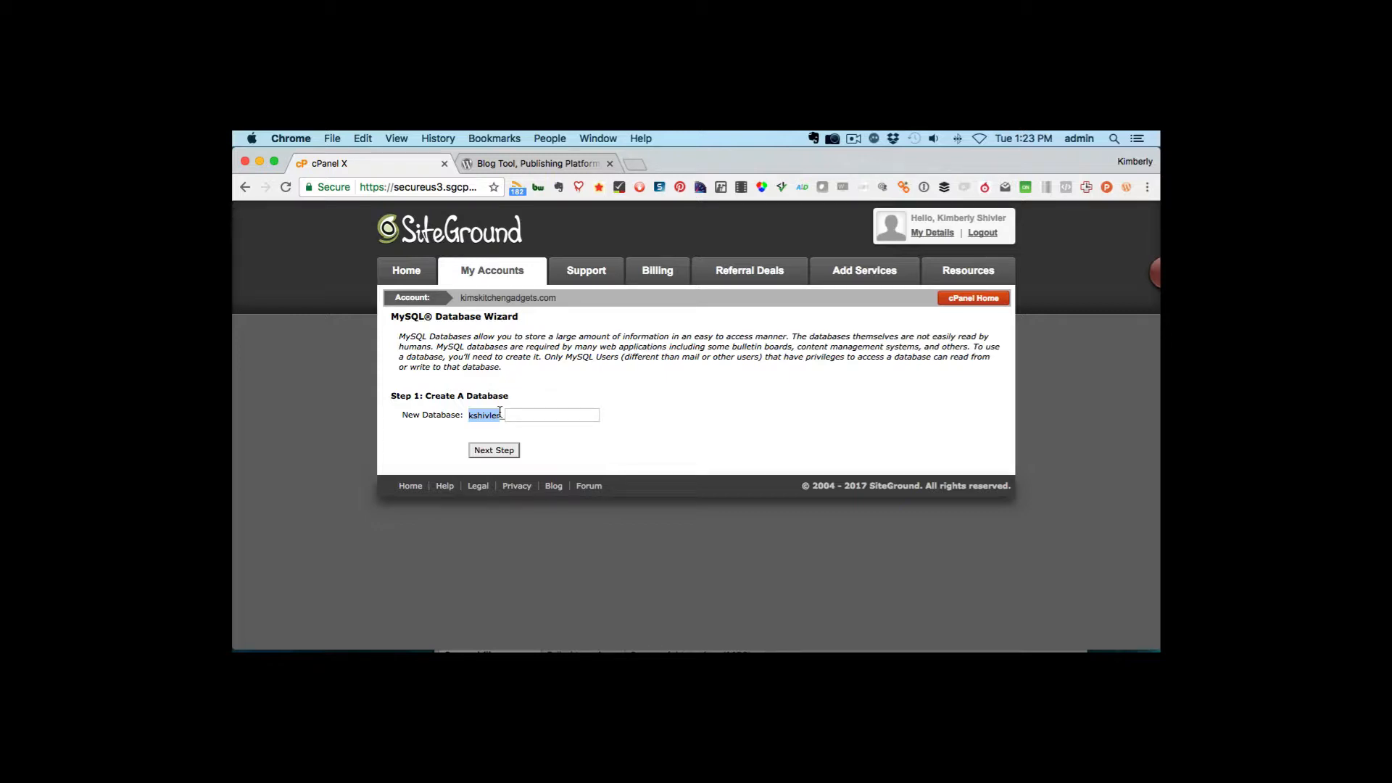
left_click(534, 416)
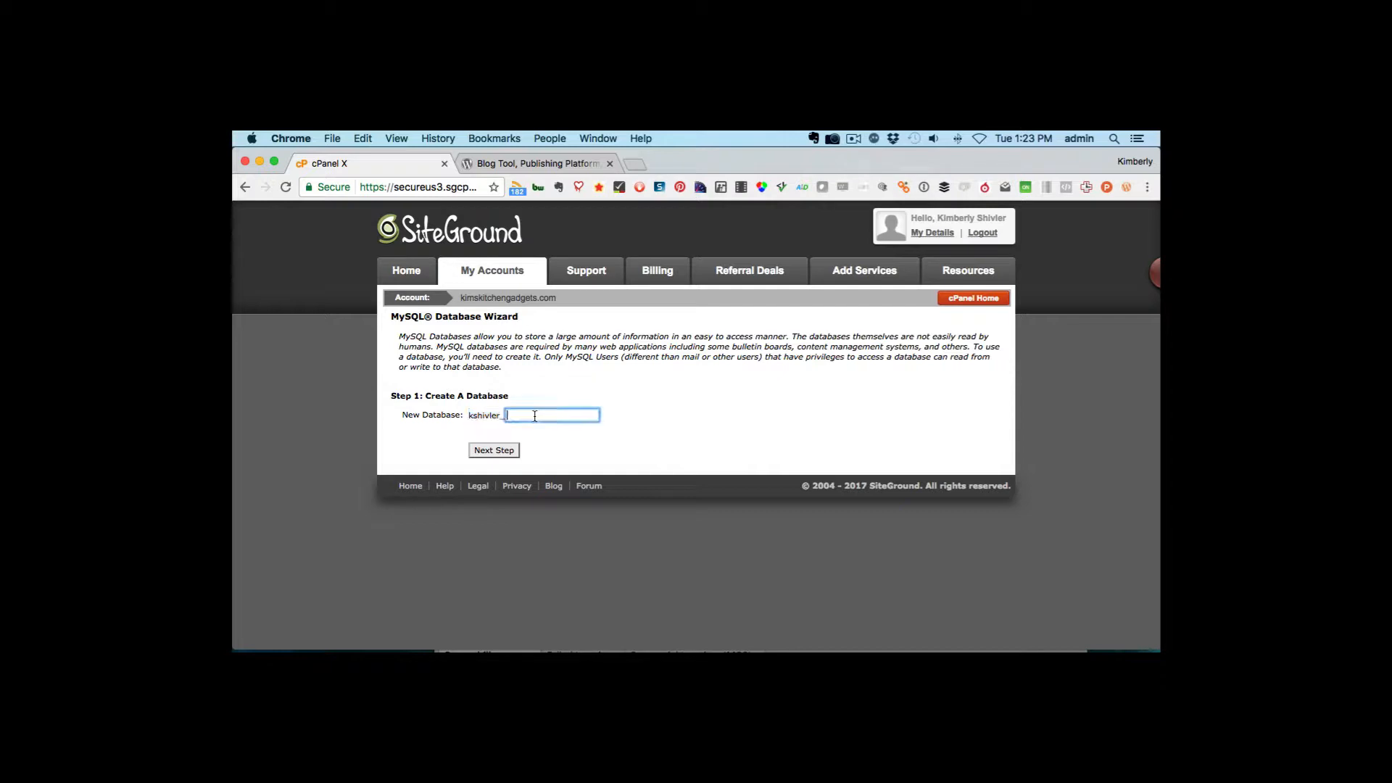
type("solo124")
type("$")
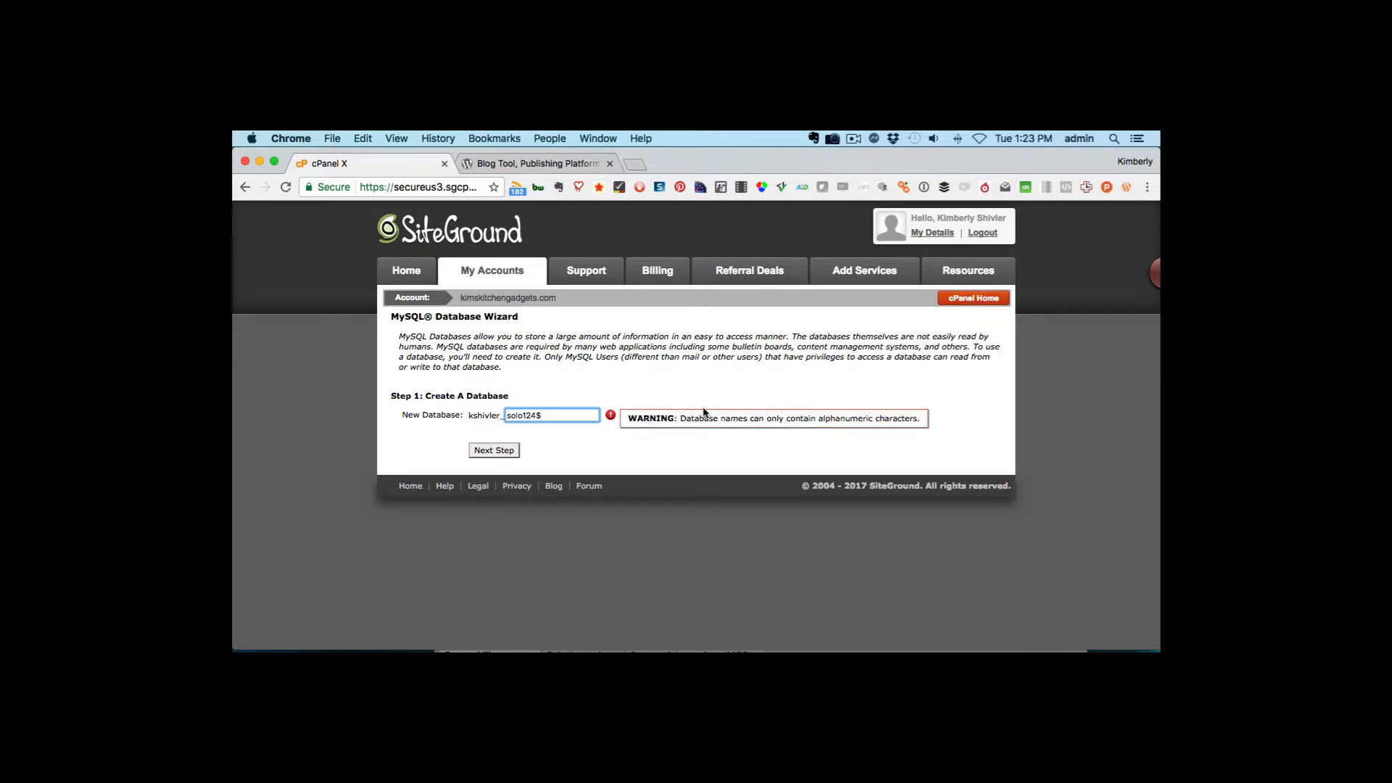
key("BackSpace")
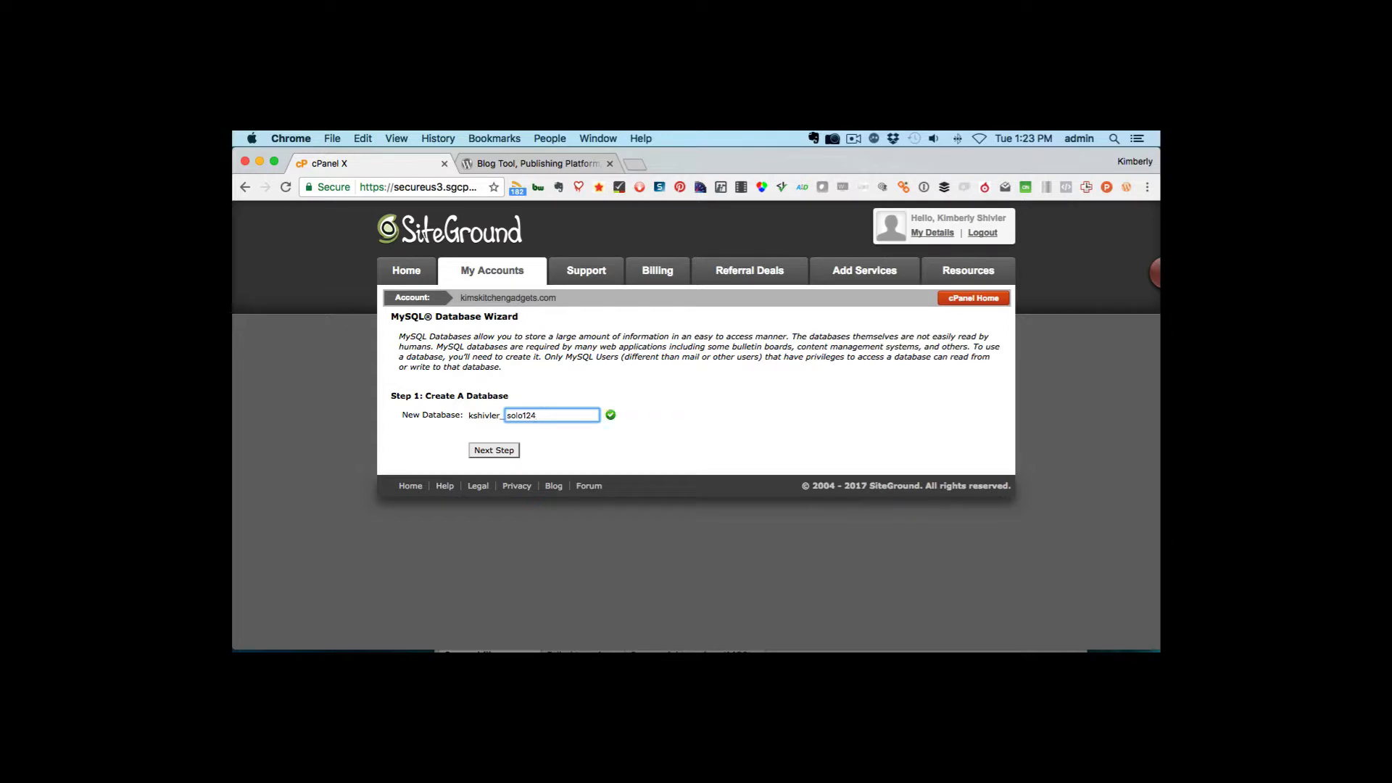
left_click(490, 451)
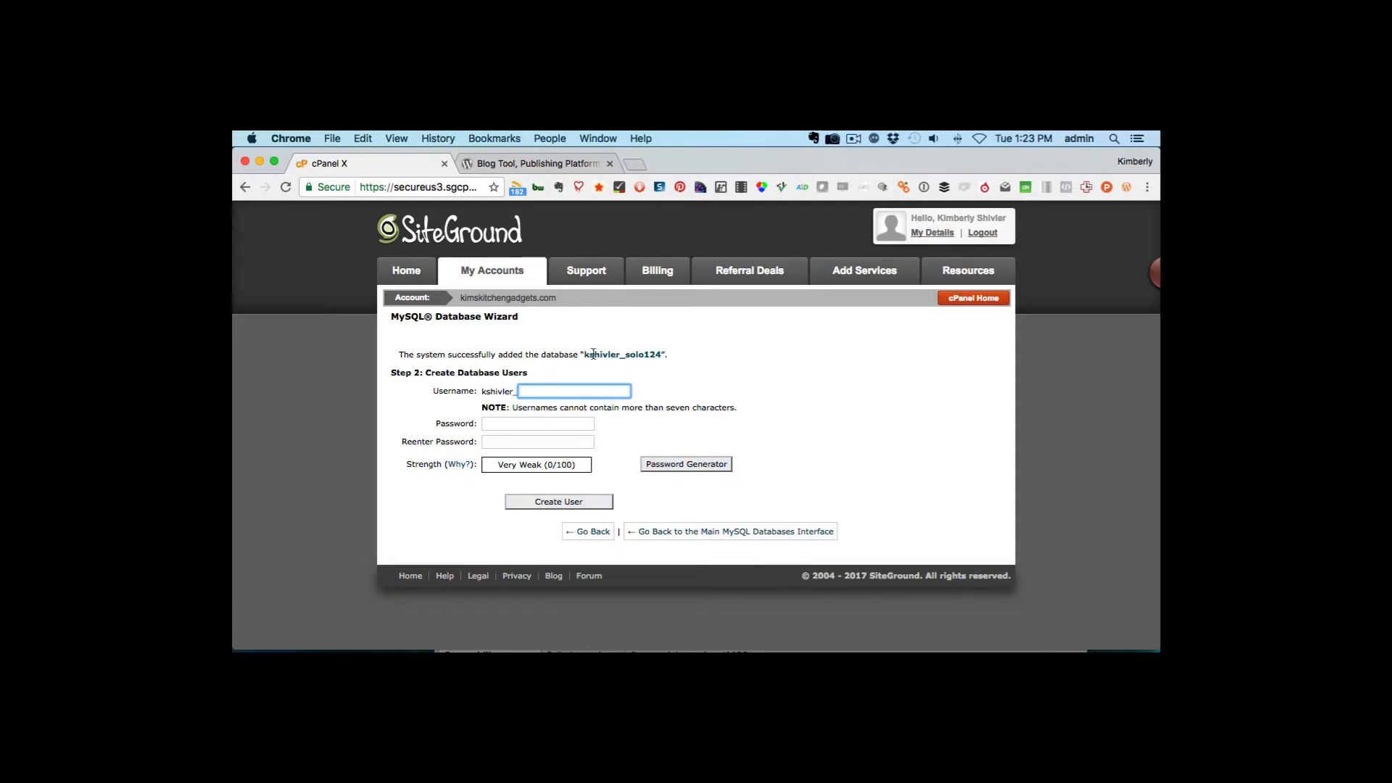
Copy the new database's full name and paste it into a new TextEdit document, then return to the browser
left_click_drag(584, 355, 660, 357)
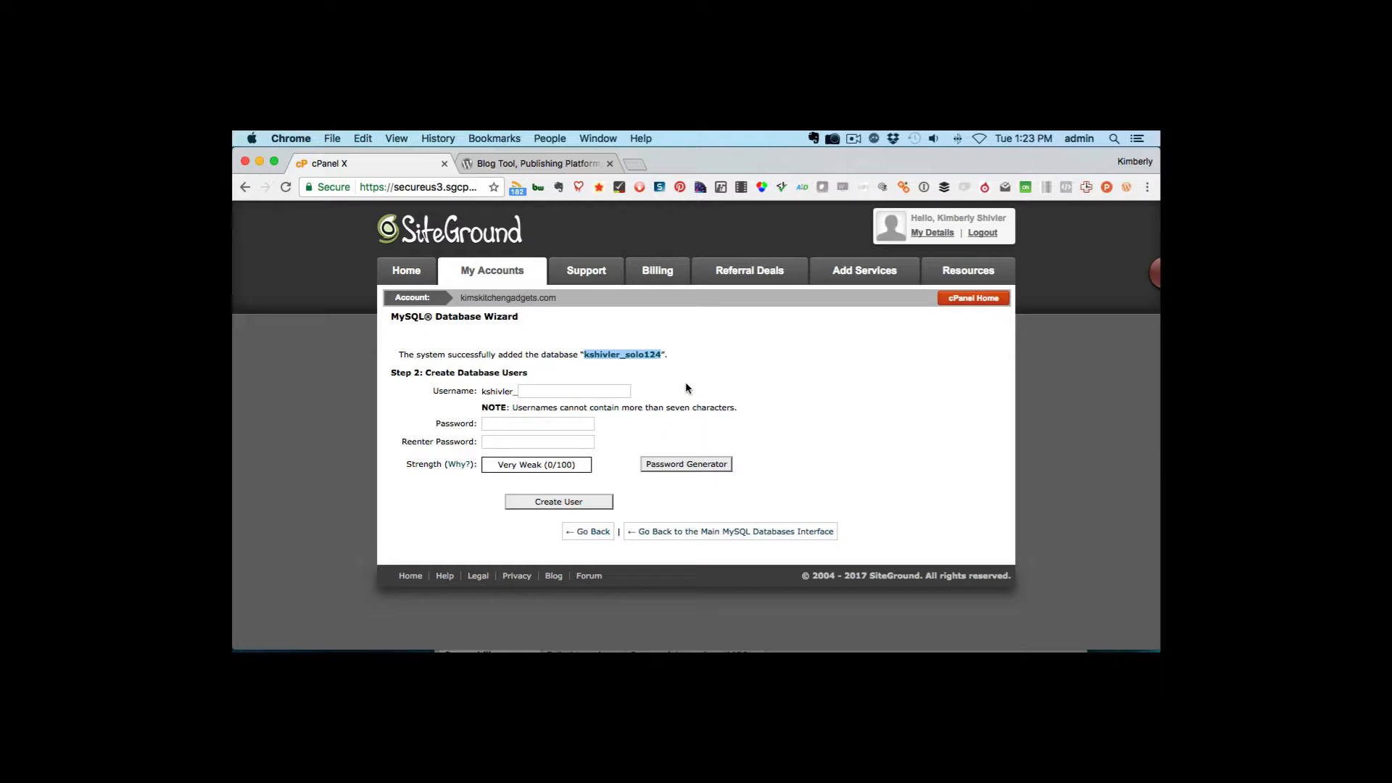
key("super+c")
mouse_move(613, 650)
left_click(785, 635)
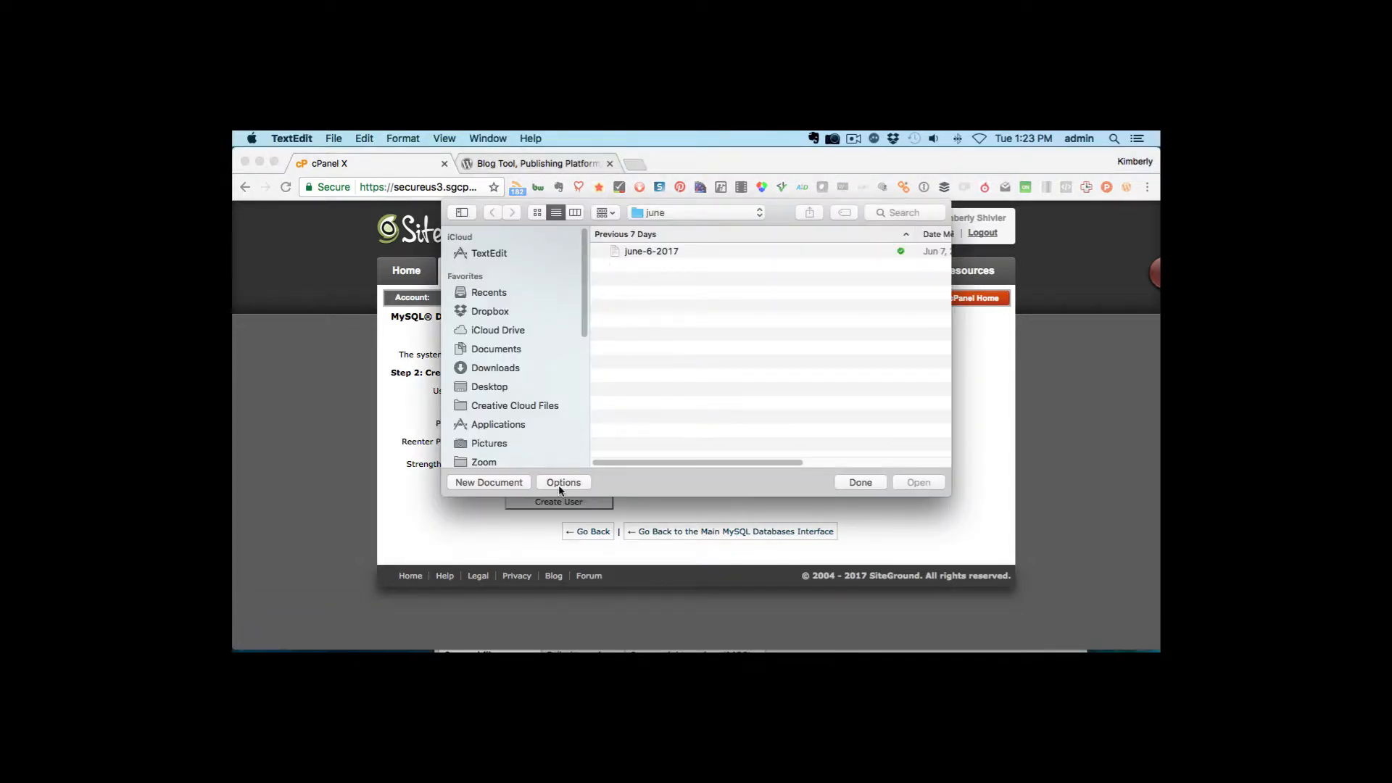
left_click(488, 482)
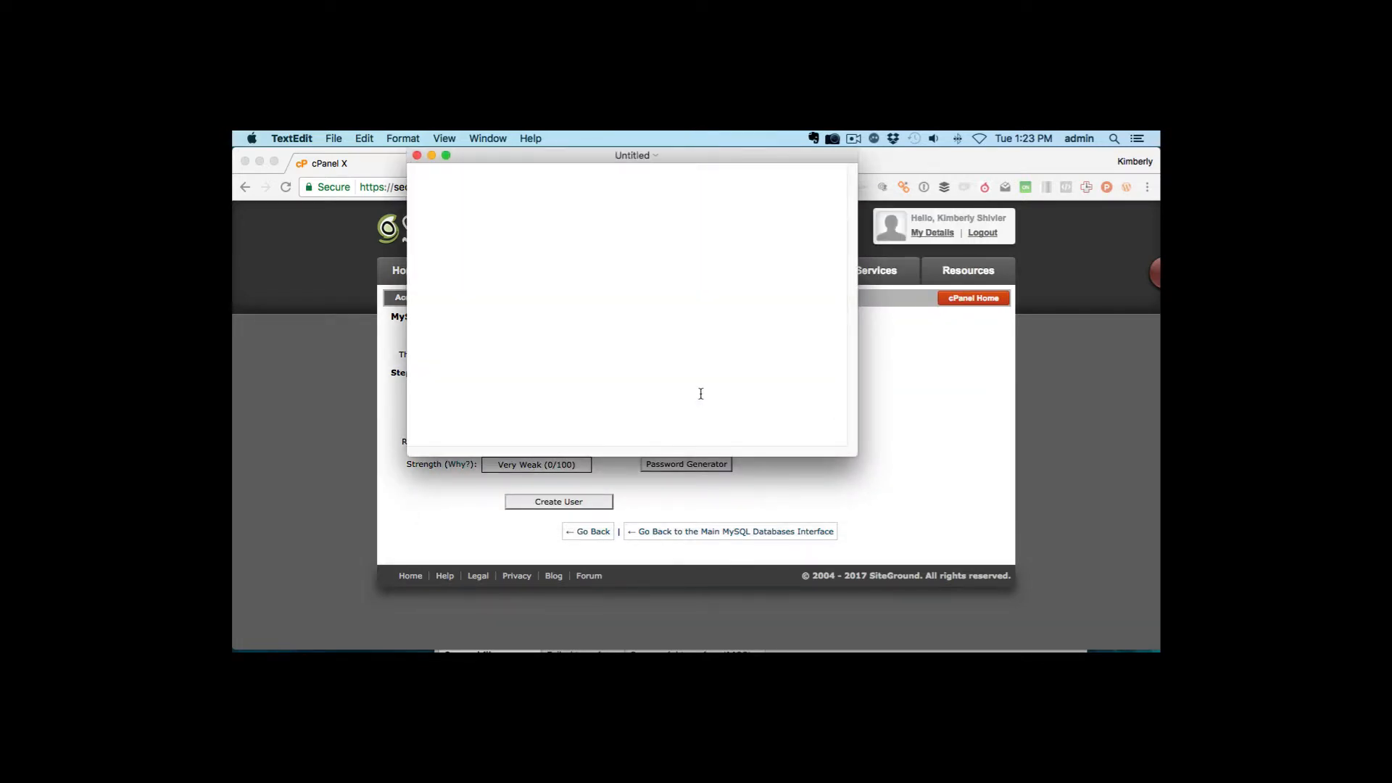
key("super+v")
key("super+Tab")
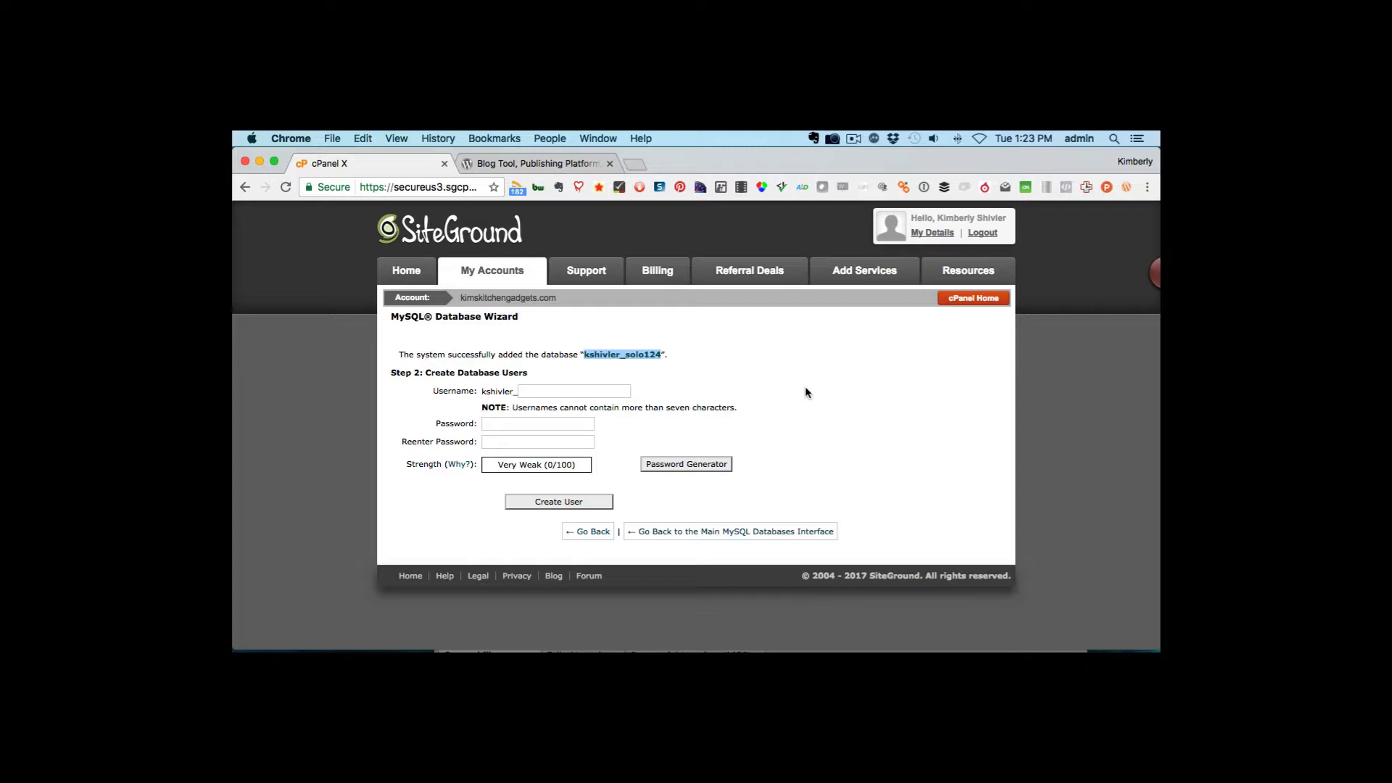
Enter solok12 as the new database username
left_click(587, 390)
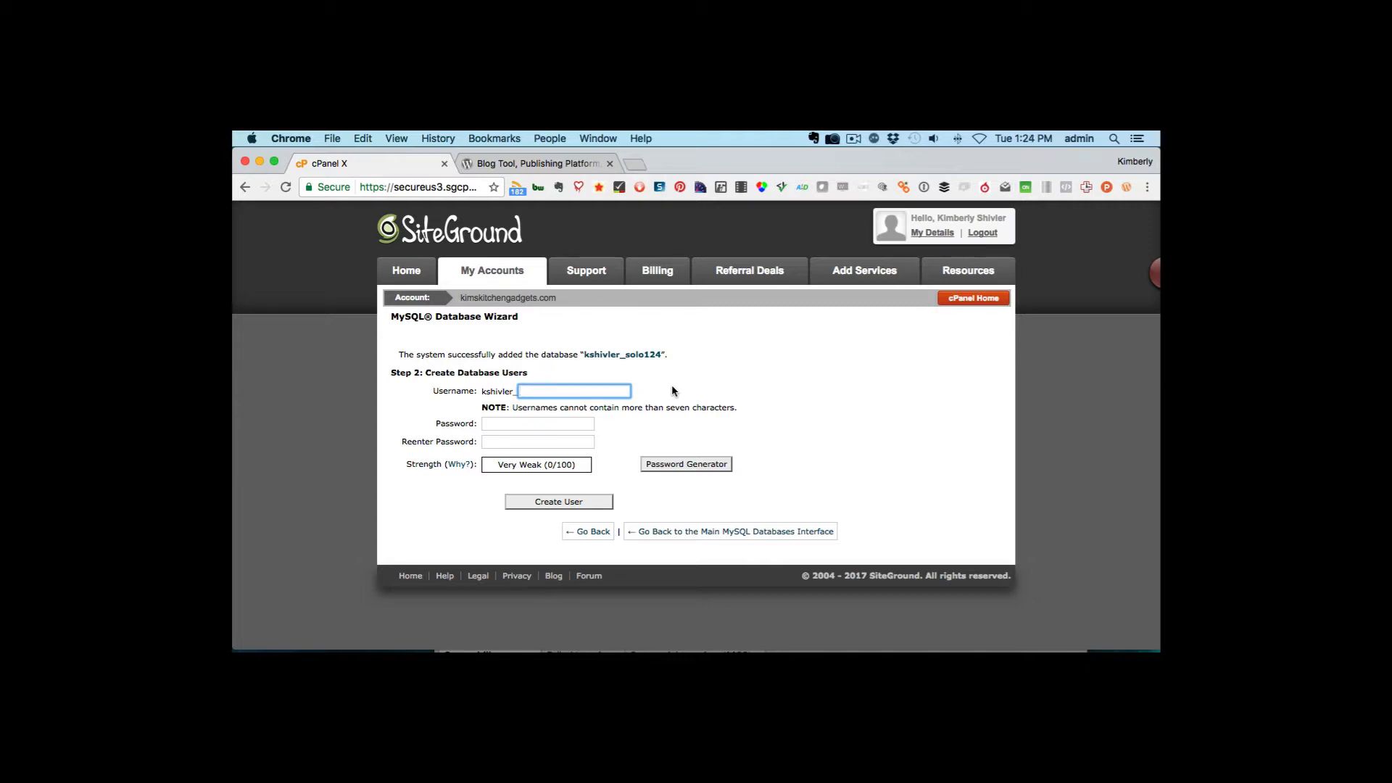
type("solok12")
Generate a password with the Password Generator, edit two characters of it, copy it, confirm it is saved, and apply it
left_click(527, 422)
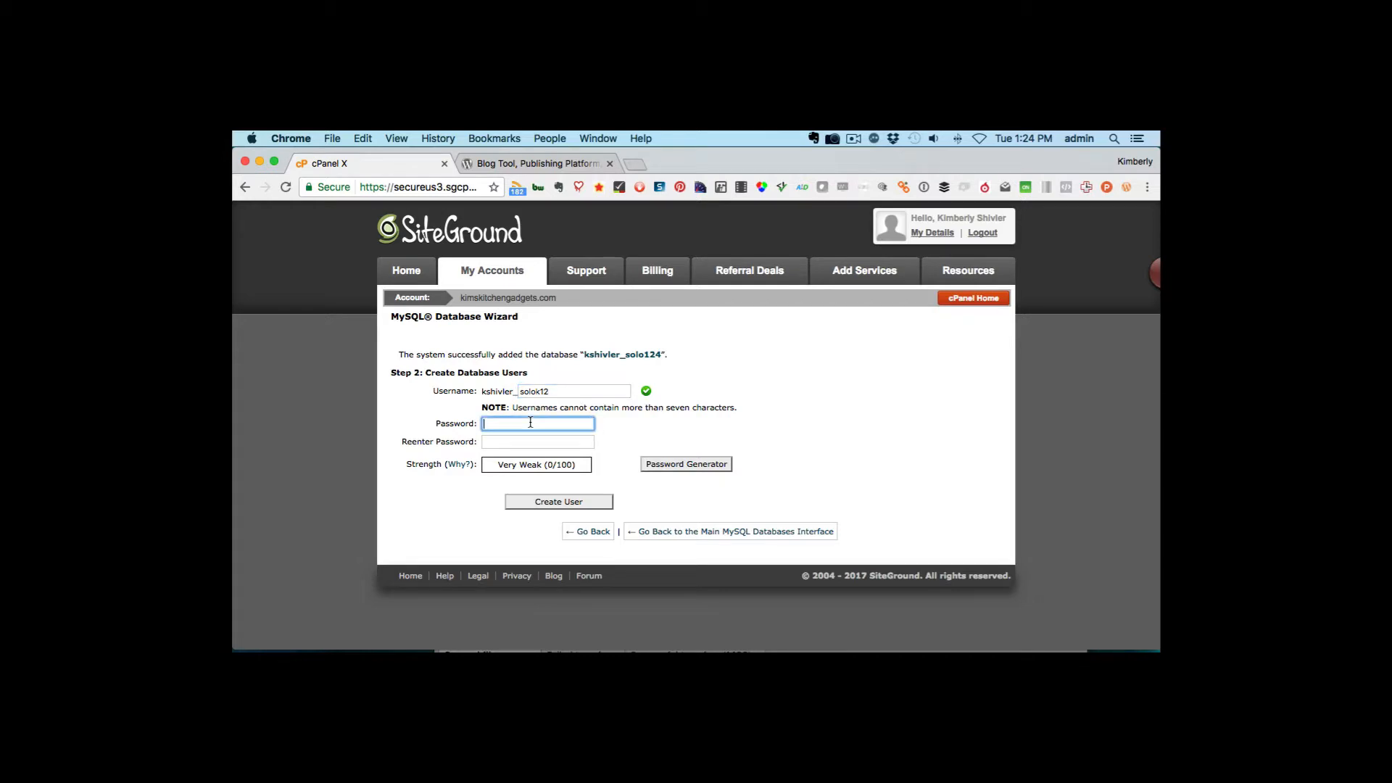
left_click(702, 465)
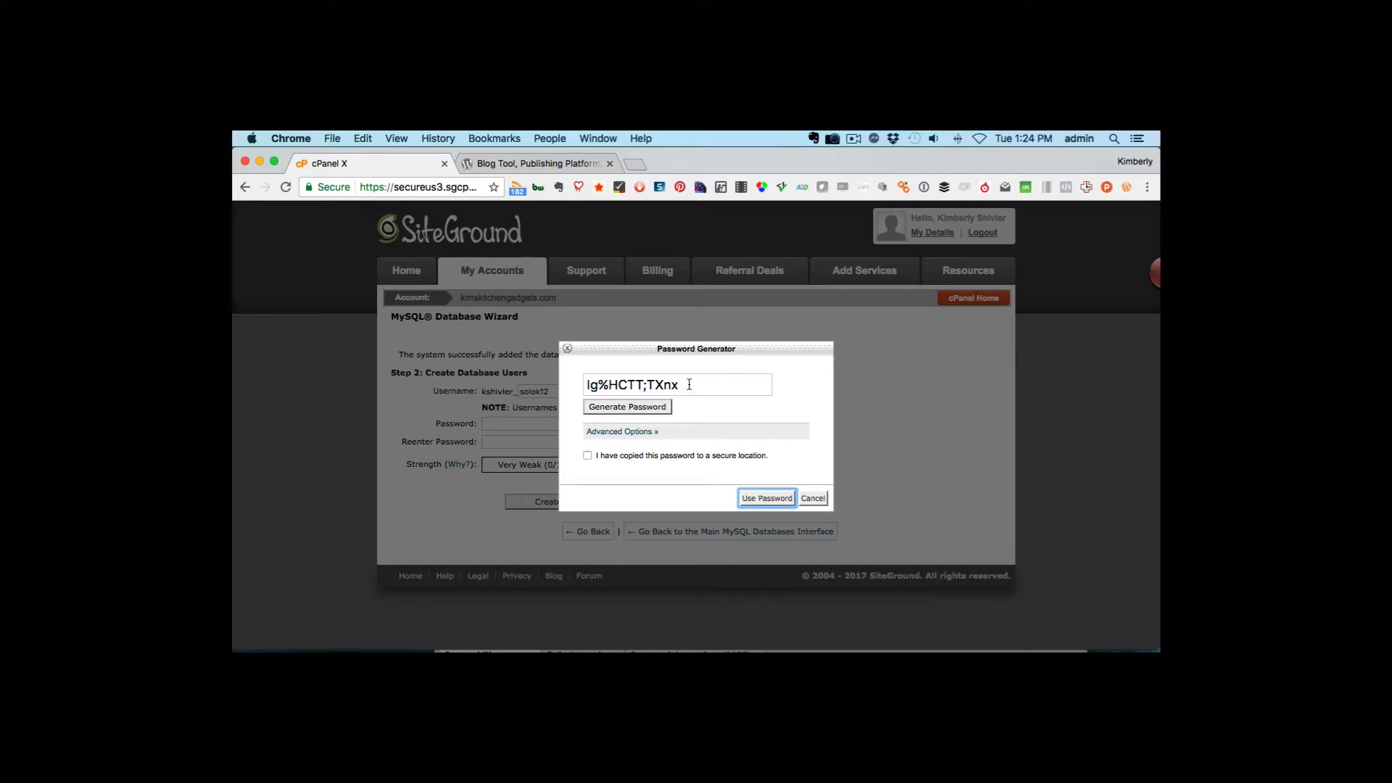
left_click(629, 384)
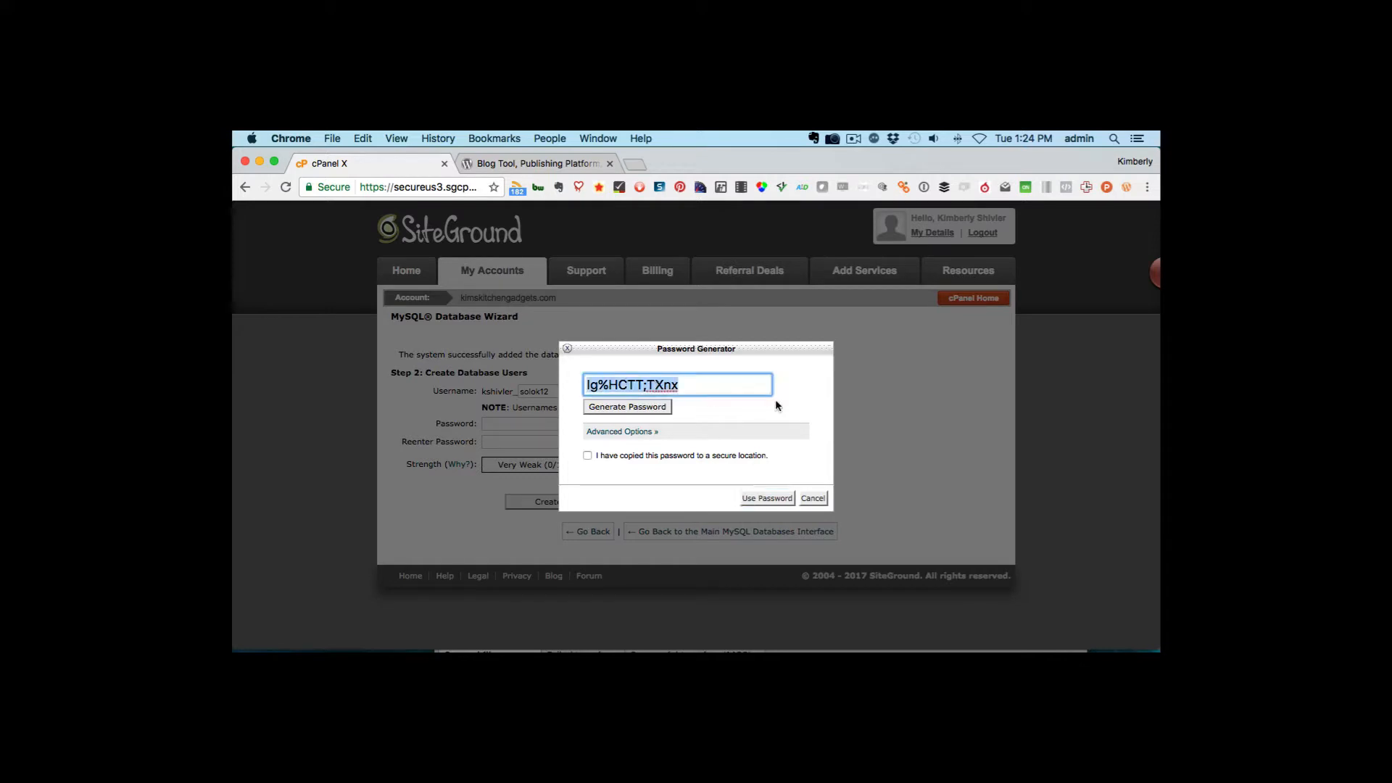
left_click(633, 383)
type("2")
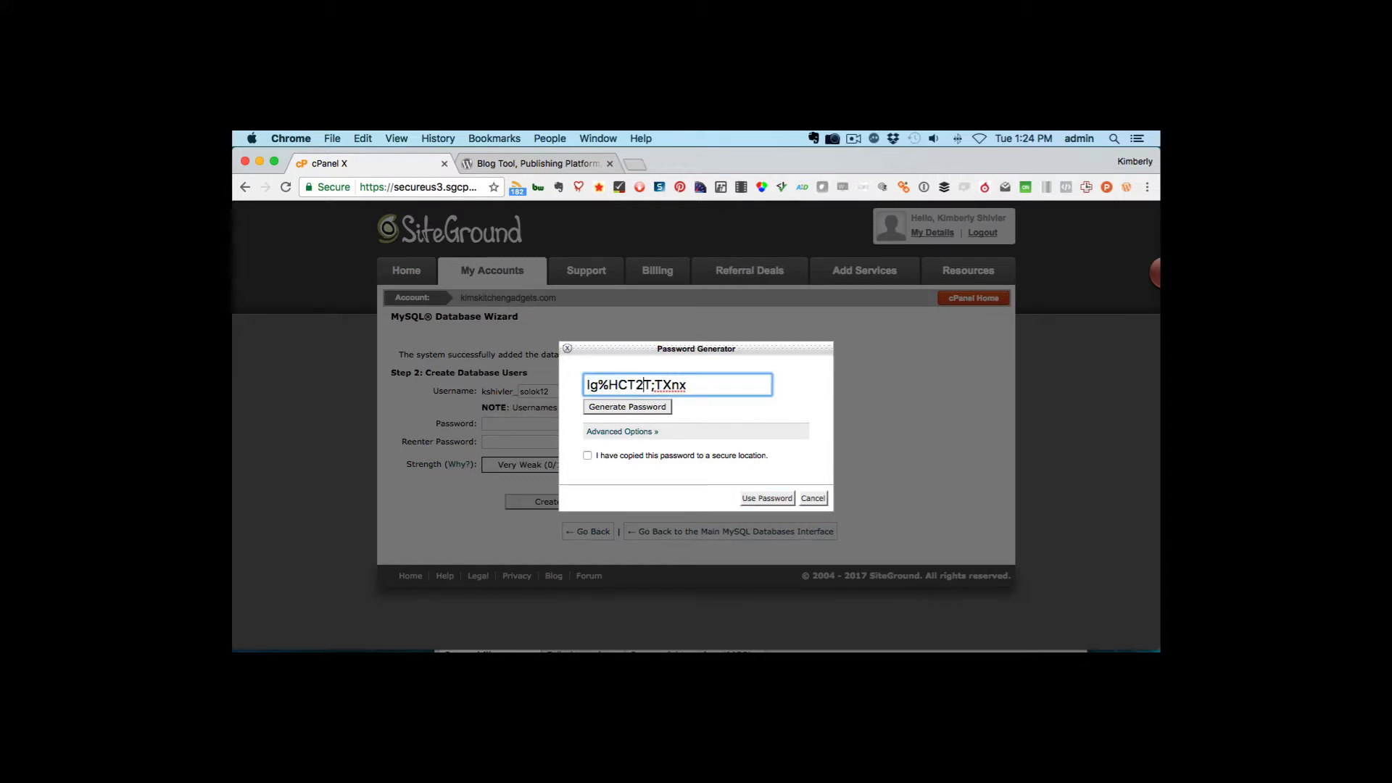
triple_click(729, 391)
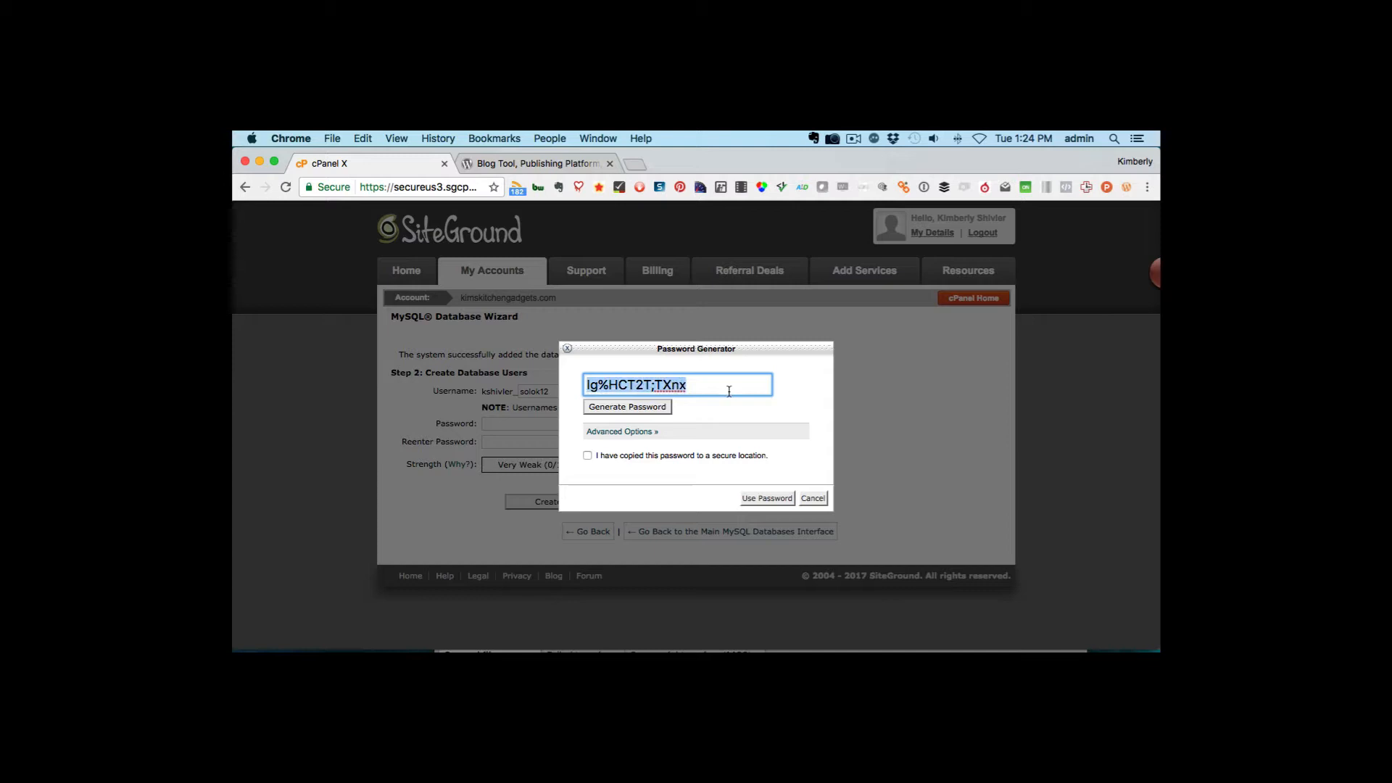
left_click(673, 387)
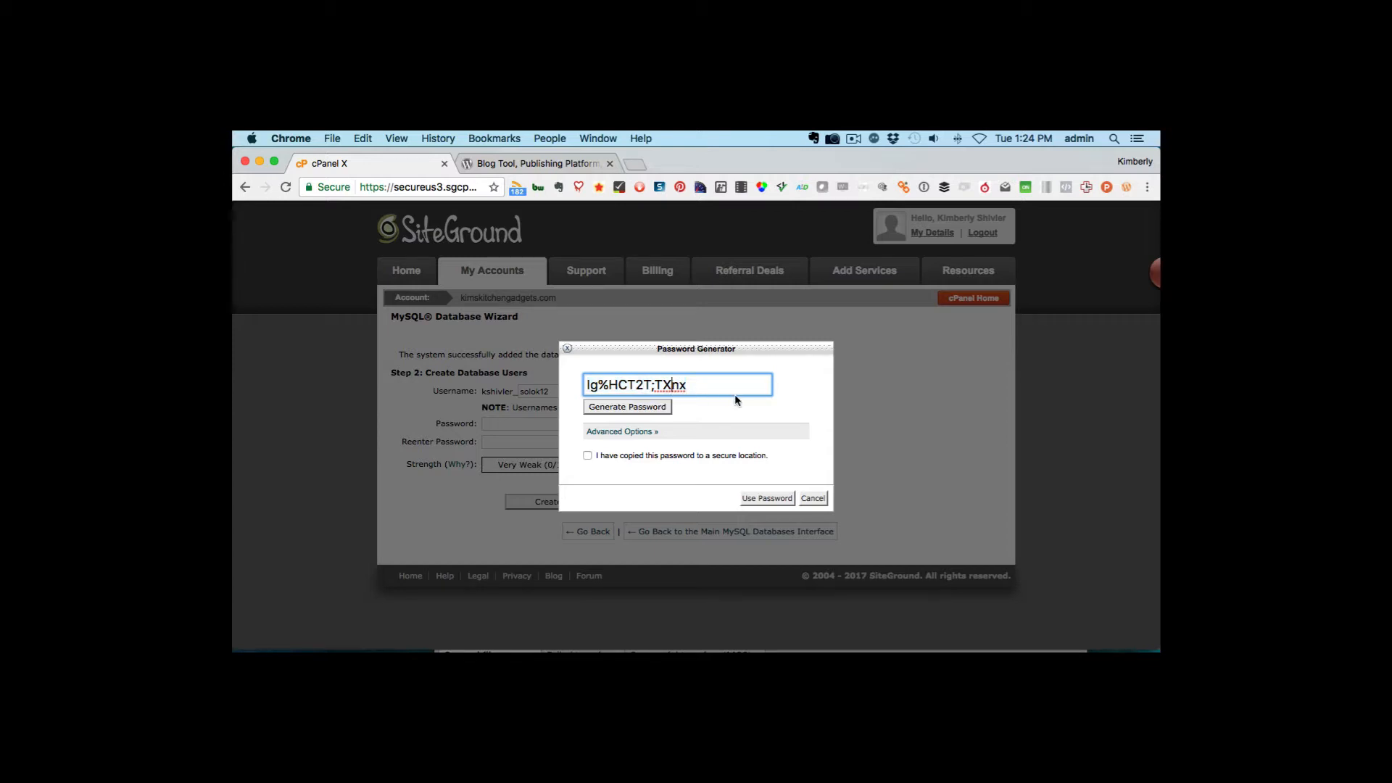
type("7")
left_click_drag(718, 387, 530, 368)
key("super+c")
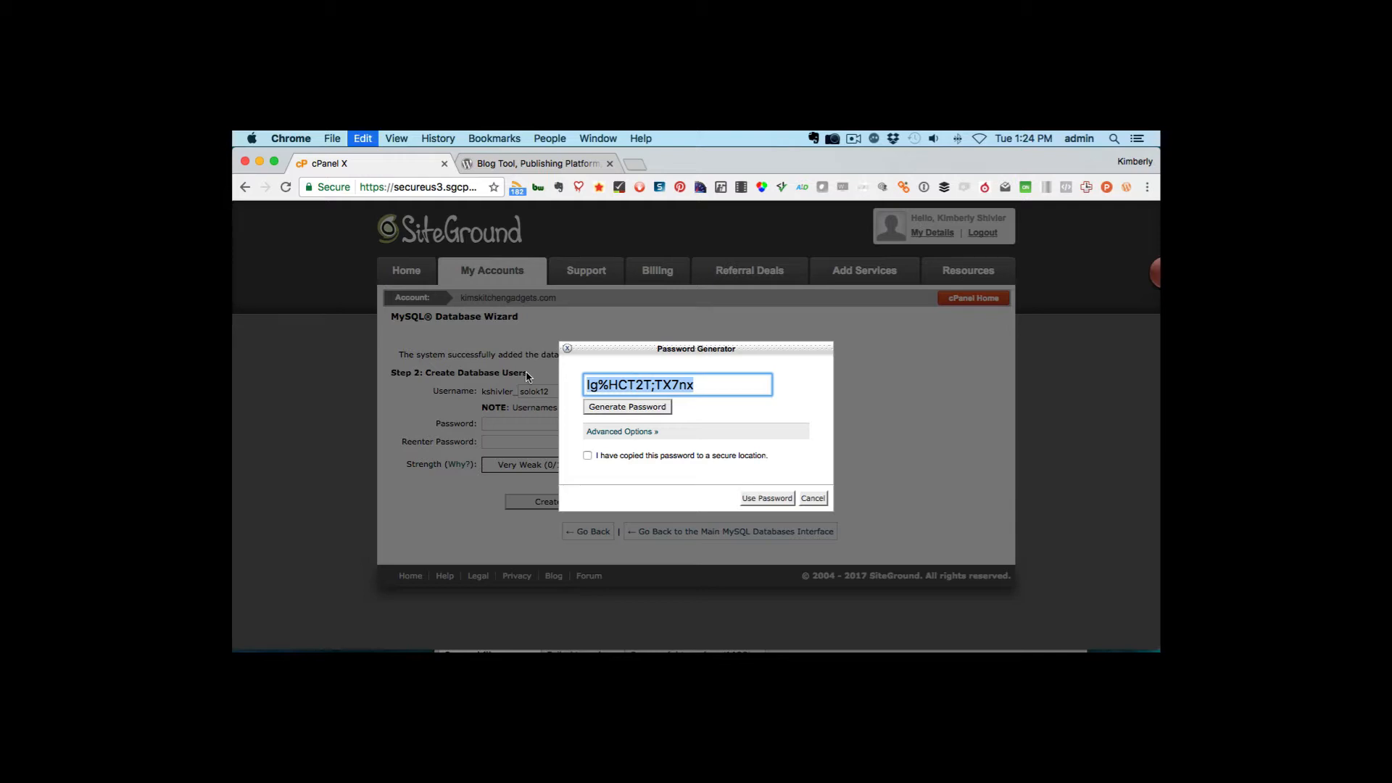
left_click(588, 457)
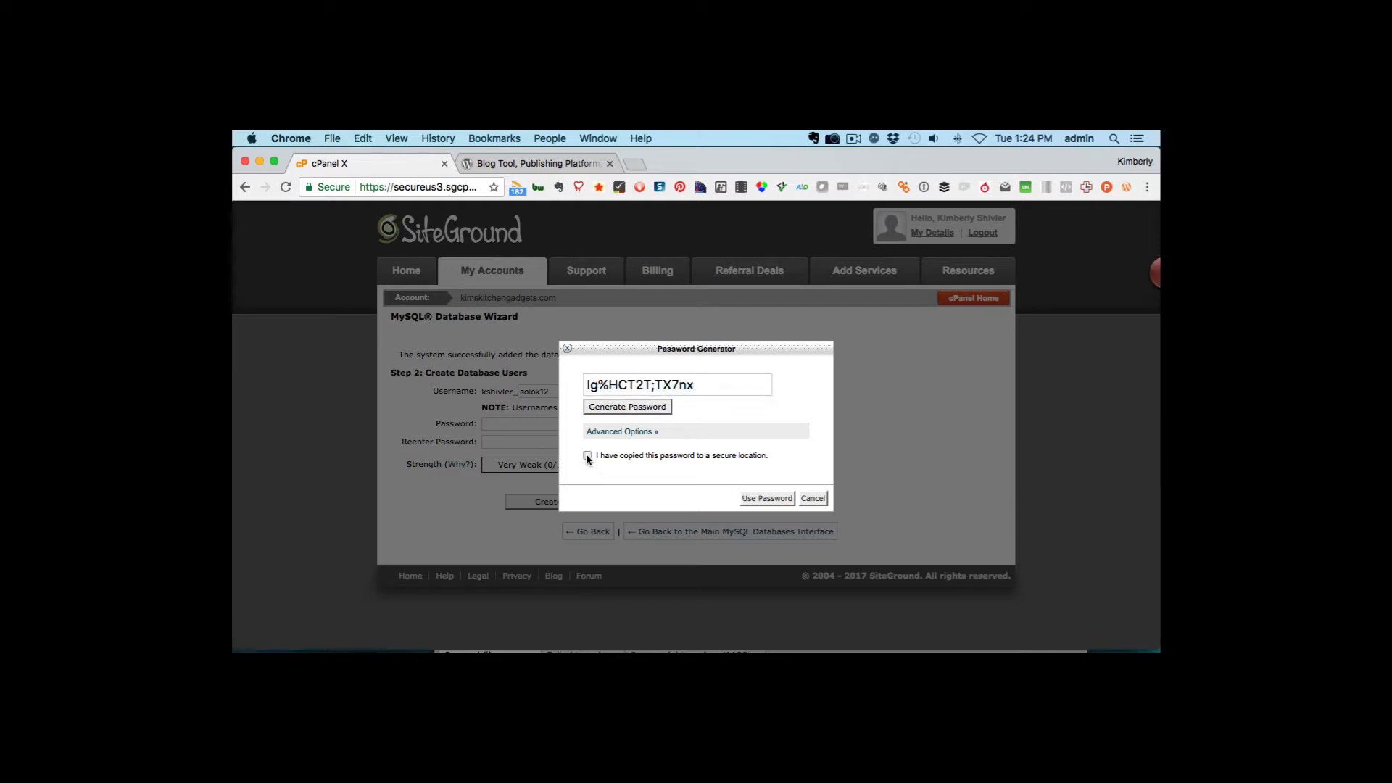
left_click(766, 498)
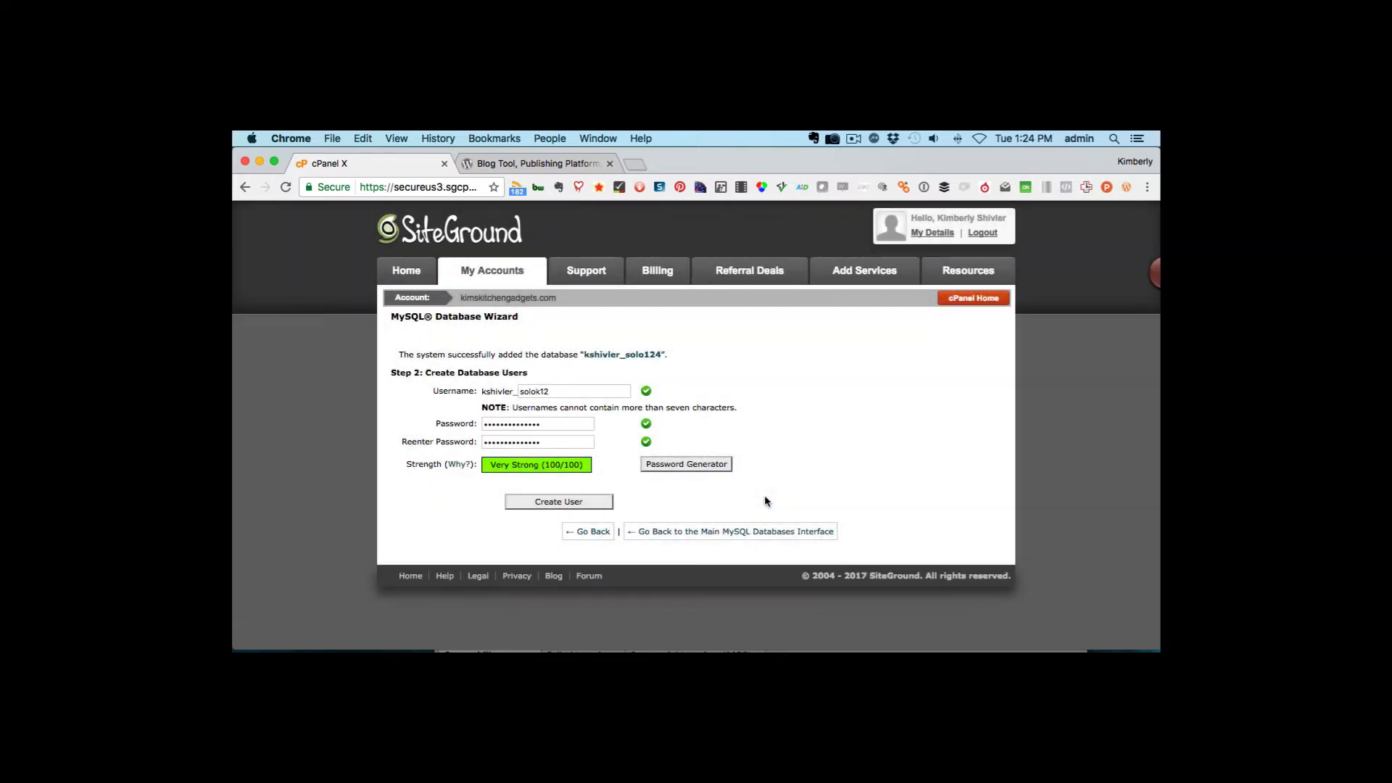
Paste the copied password onto a new line in the TextEdit notes and return to the browser
mouse_move(984, 656)
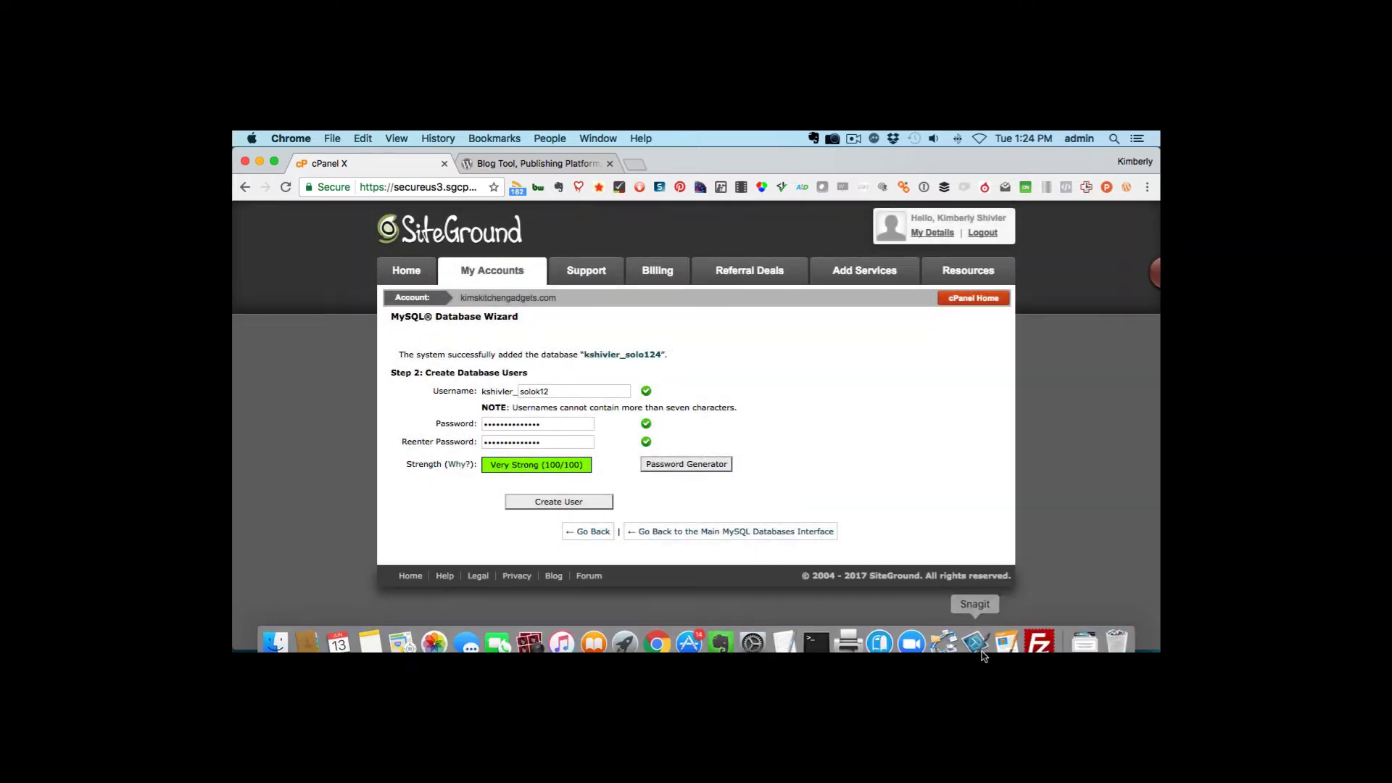
left_click(785, 633)
key("Return")
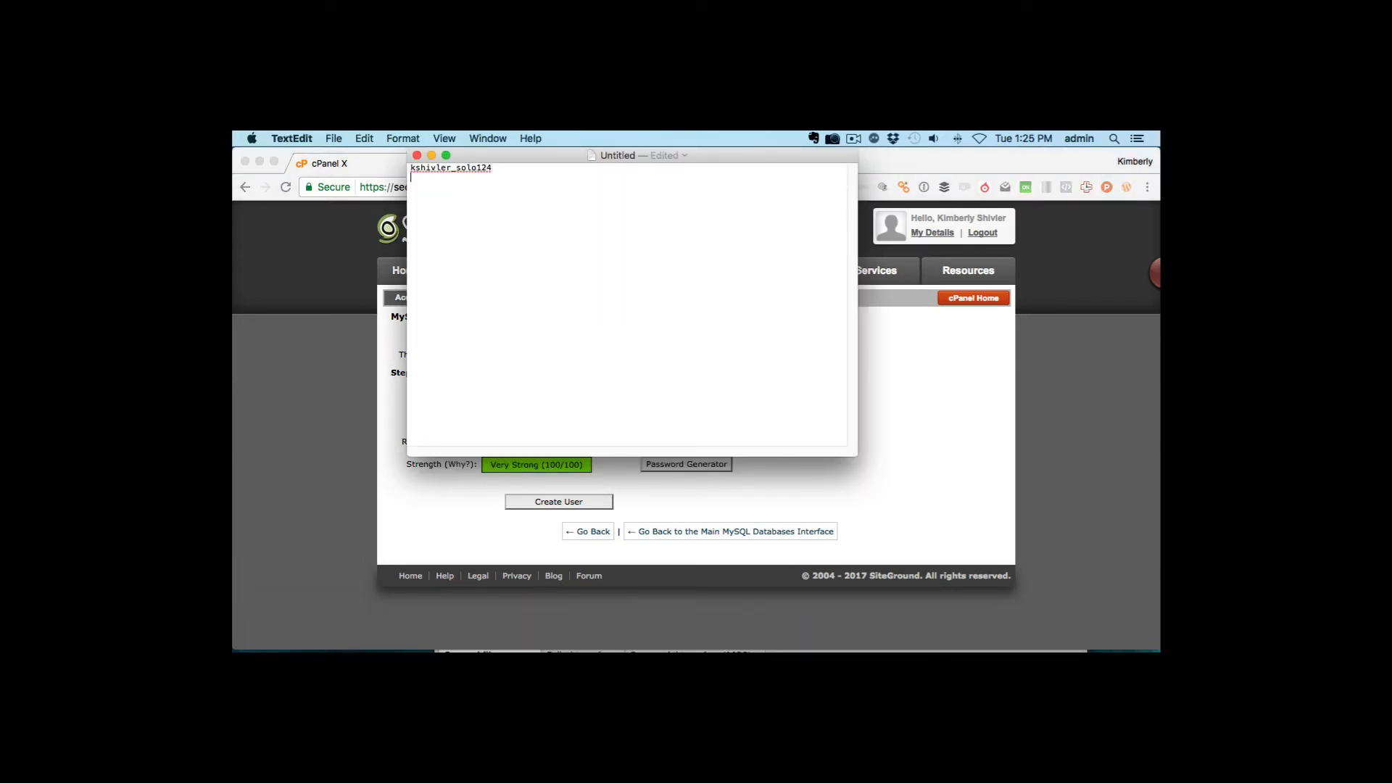
key("super+v")
key("Return")
left_click(973, 454)
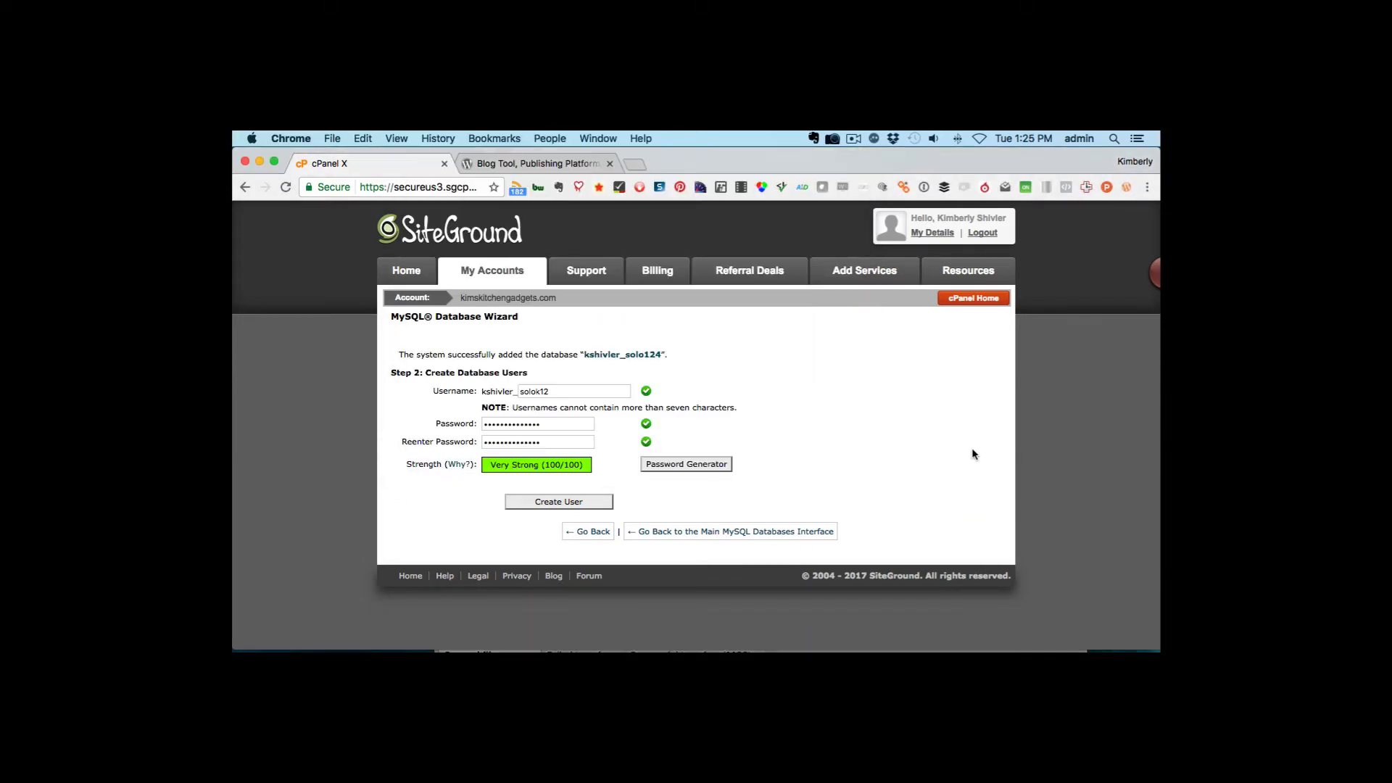
Create the user, grant it all privileges on the database, and continue to the final step
left_click(562, 508)
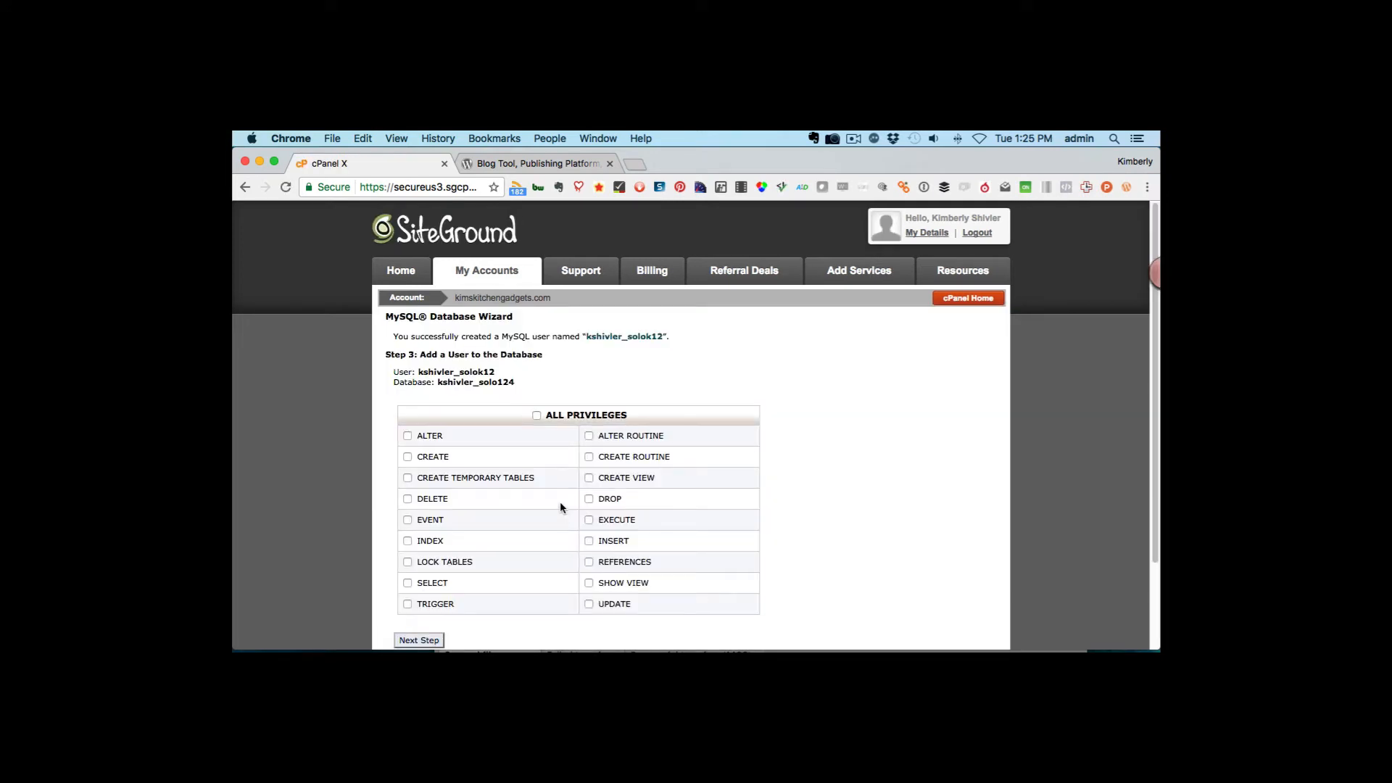
scroll(852, 507, "down", 1)
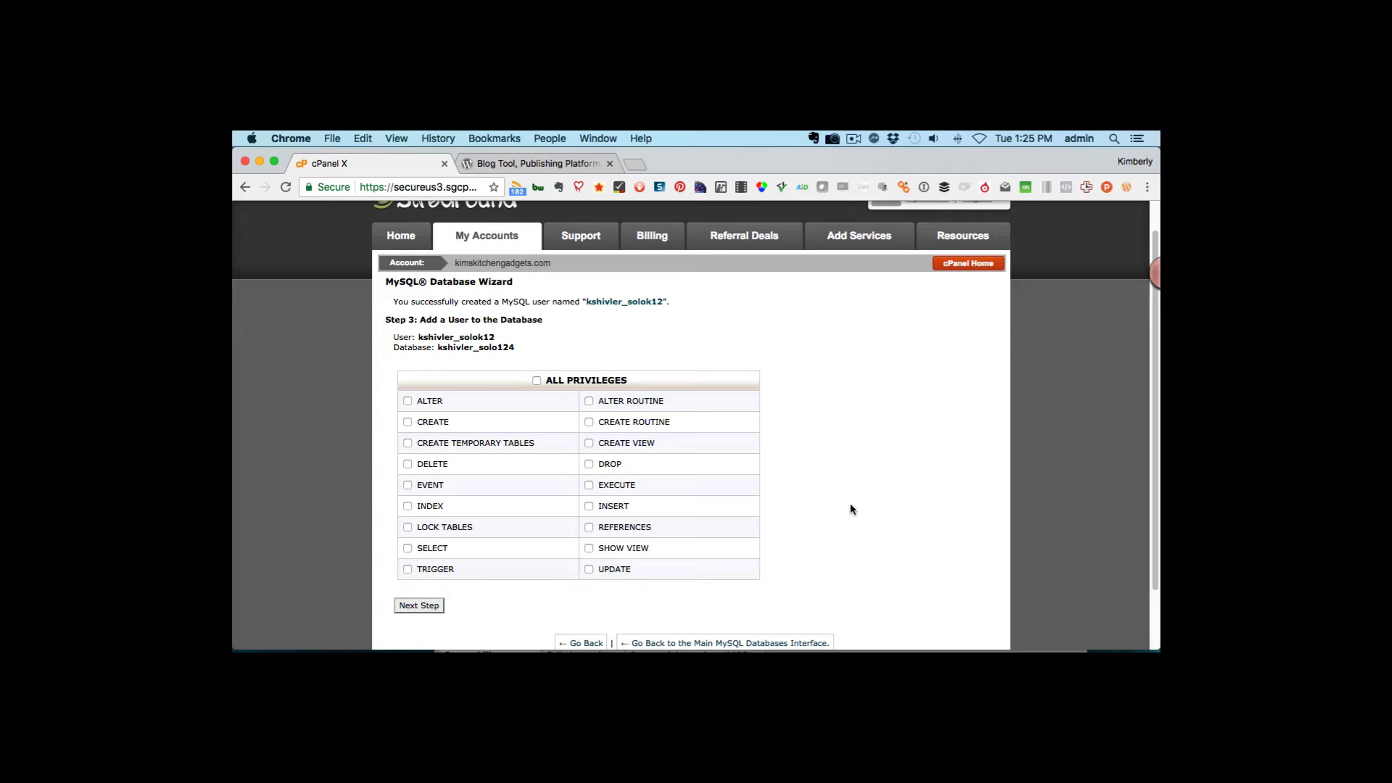
left_click(537, 380)
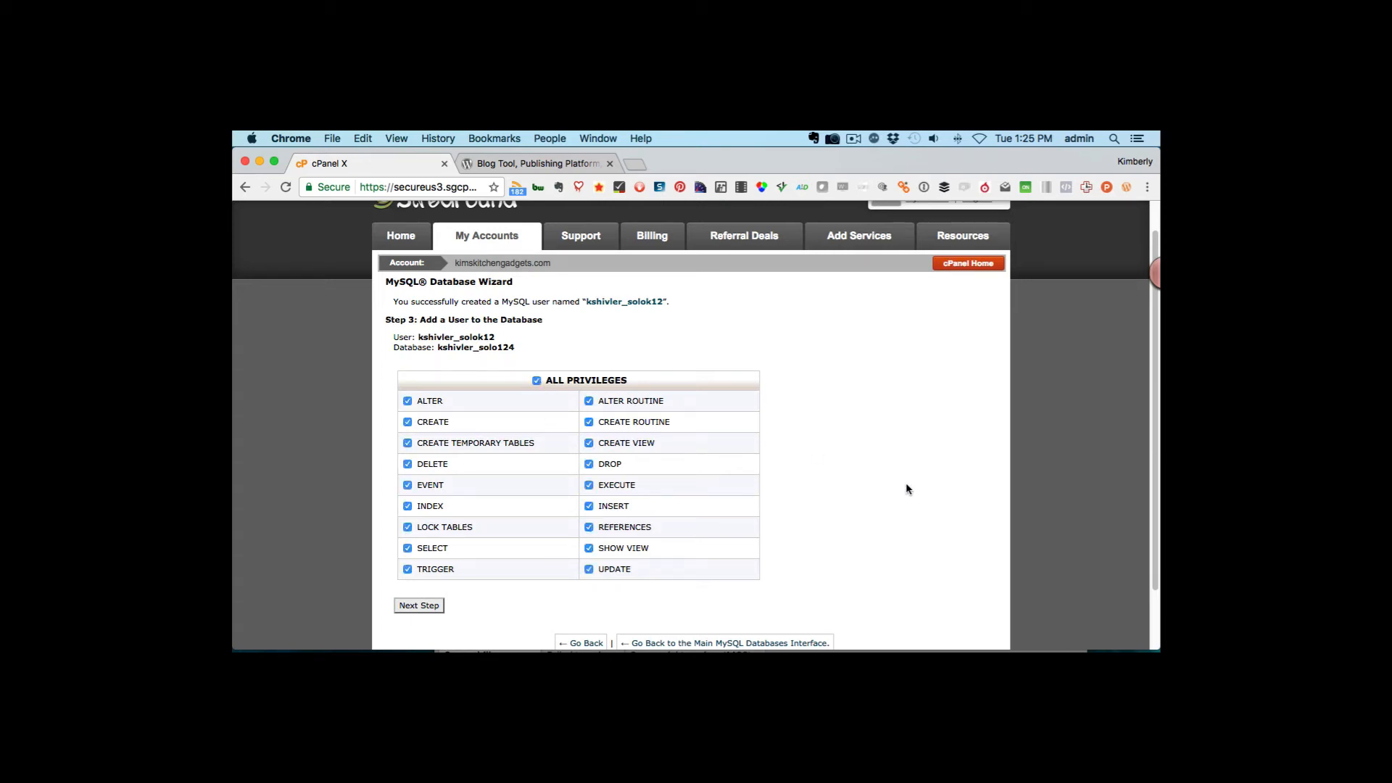
left_click(418, 608)
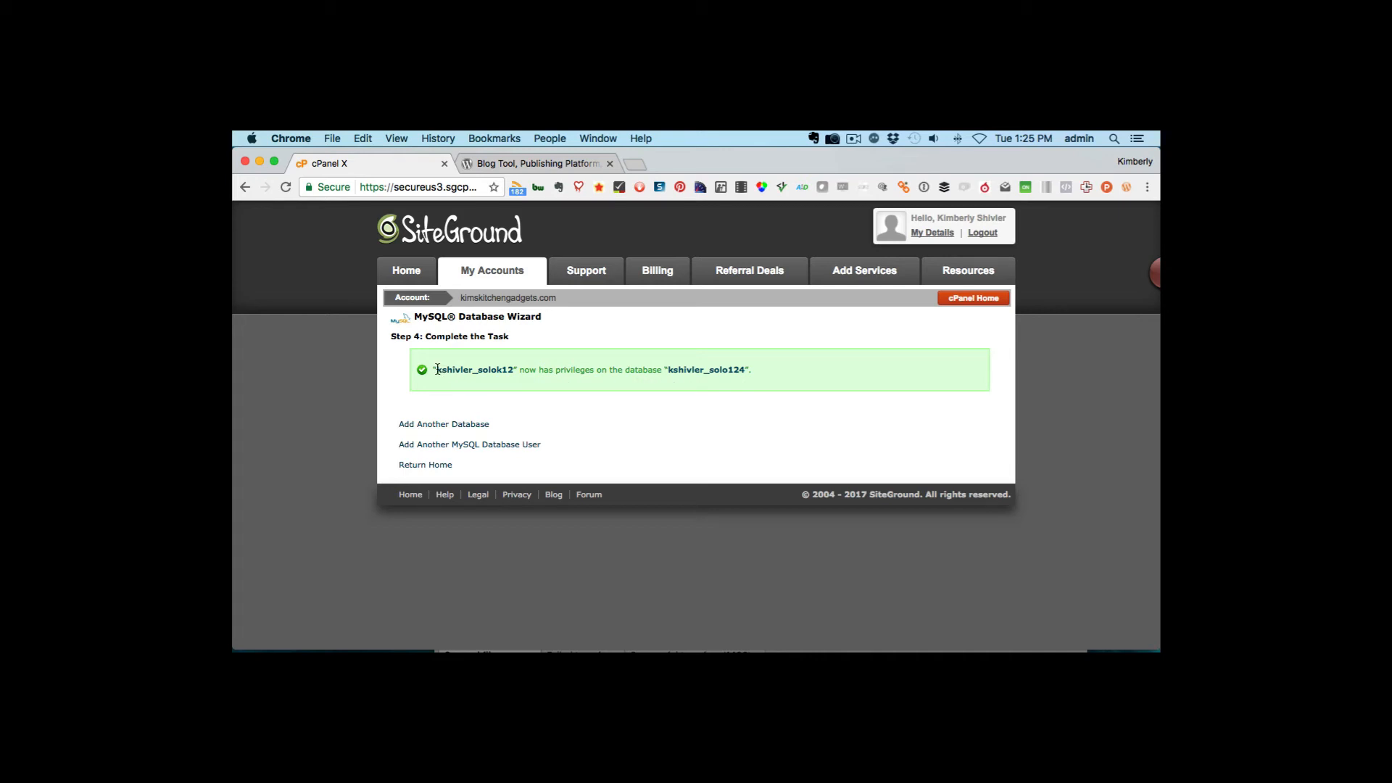
Copy the new username from the confirmation and paste it into the TextEdit notes
left_click_drag(438, 370, 514, 374)
mouse_move(787, 651)
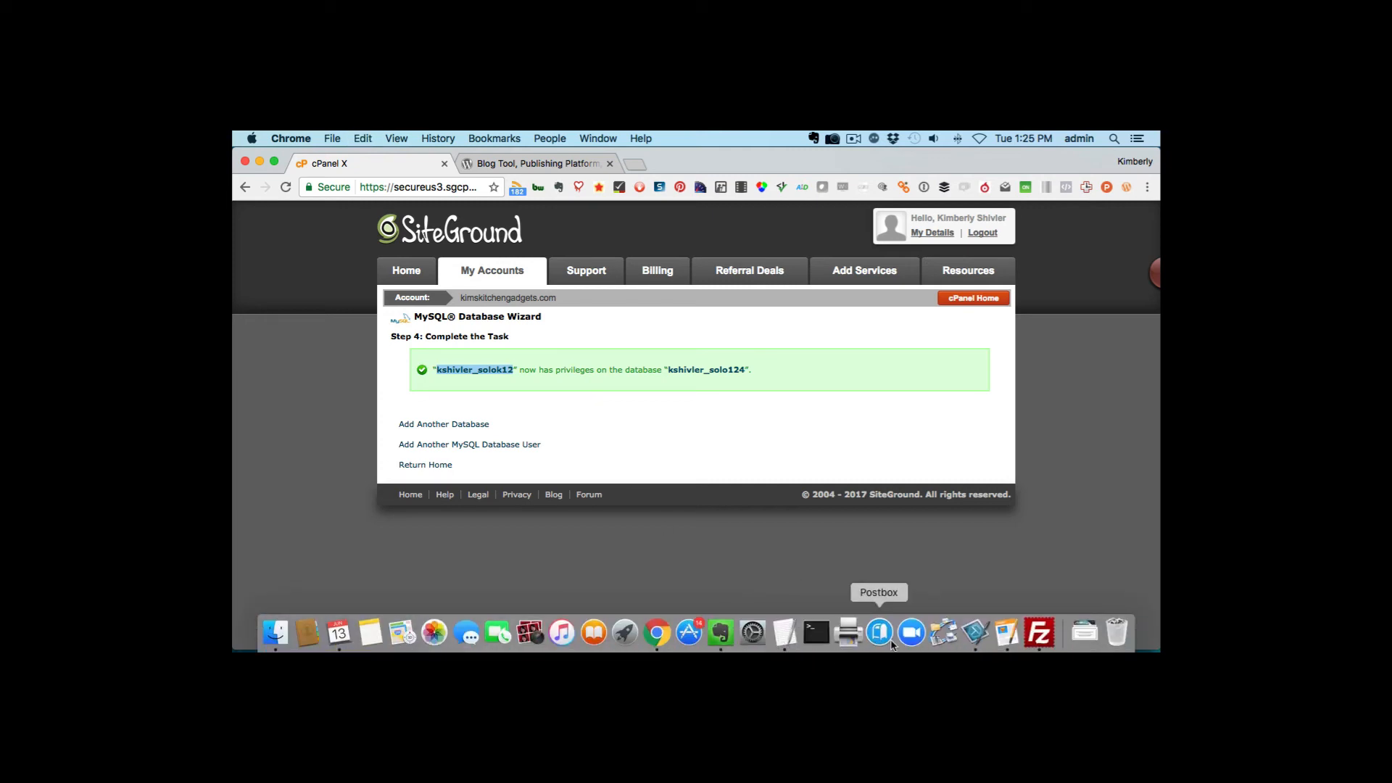
left_click(785, 632)
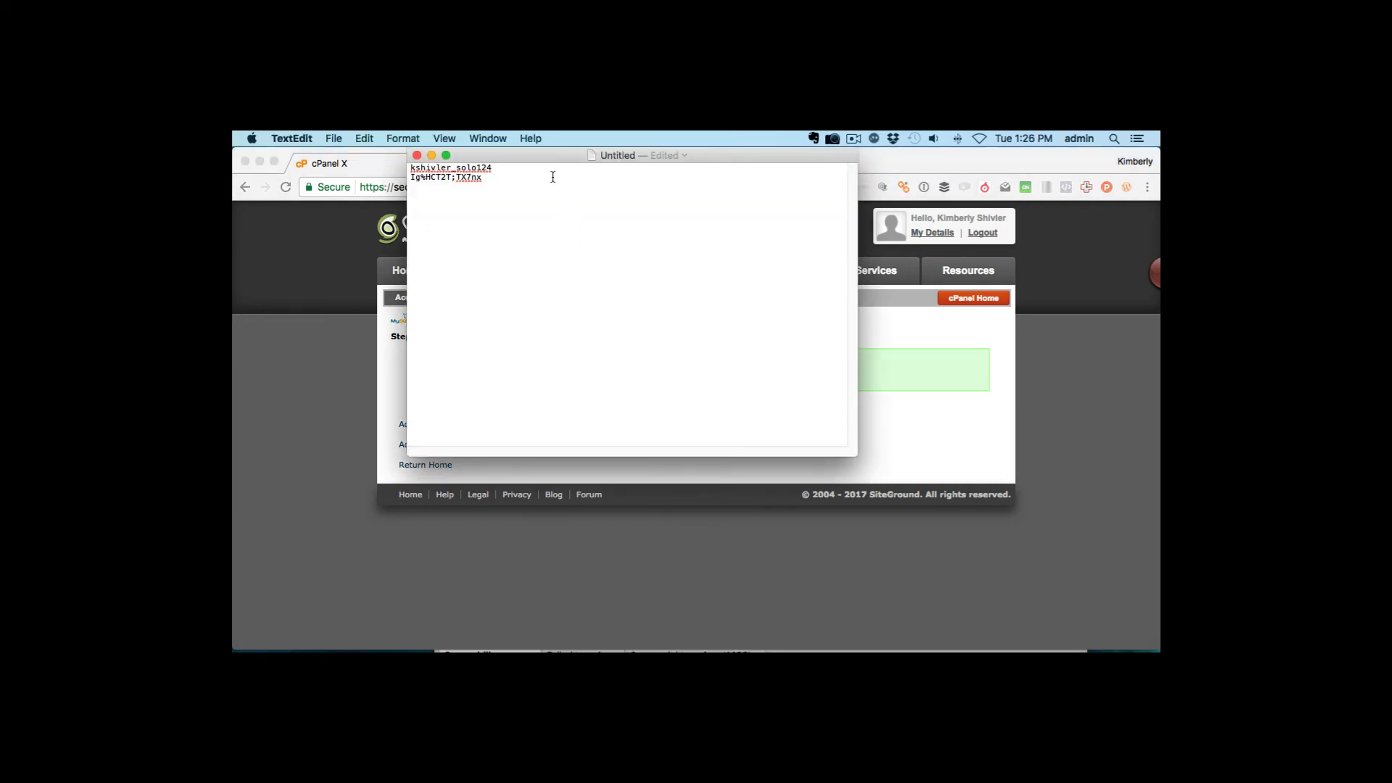
key("Return")
key("super+v")
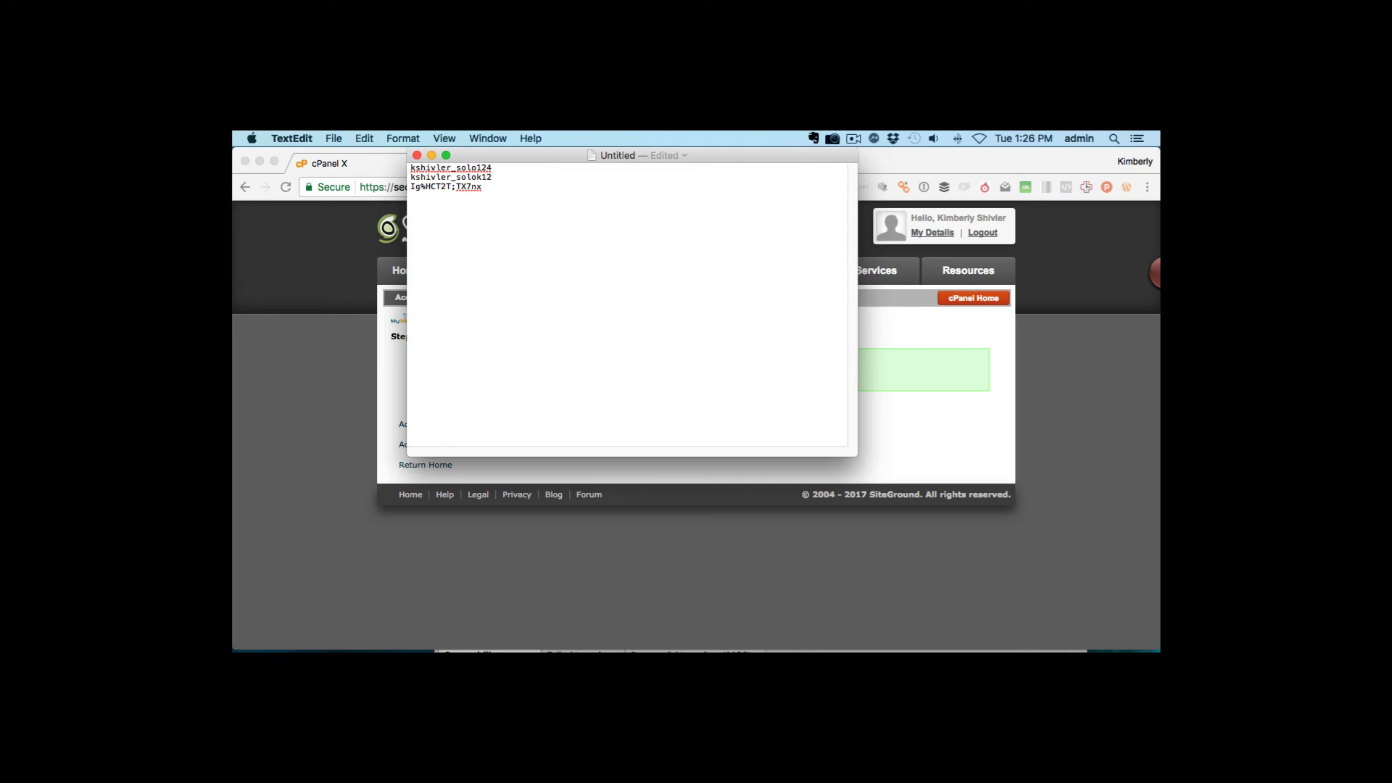